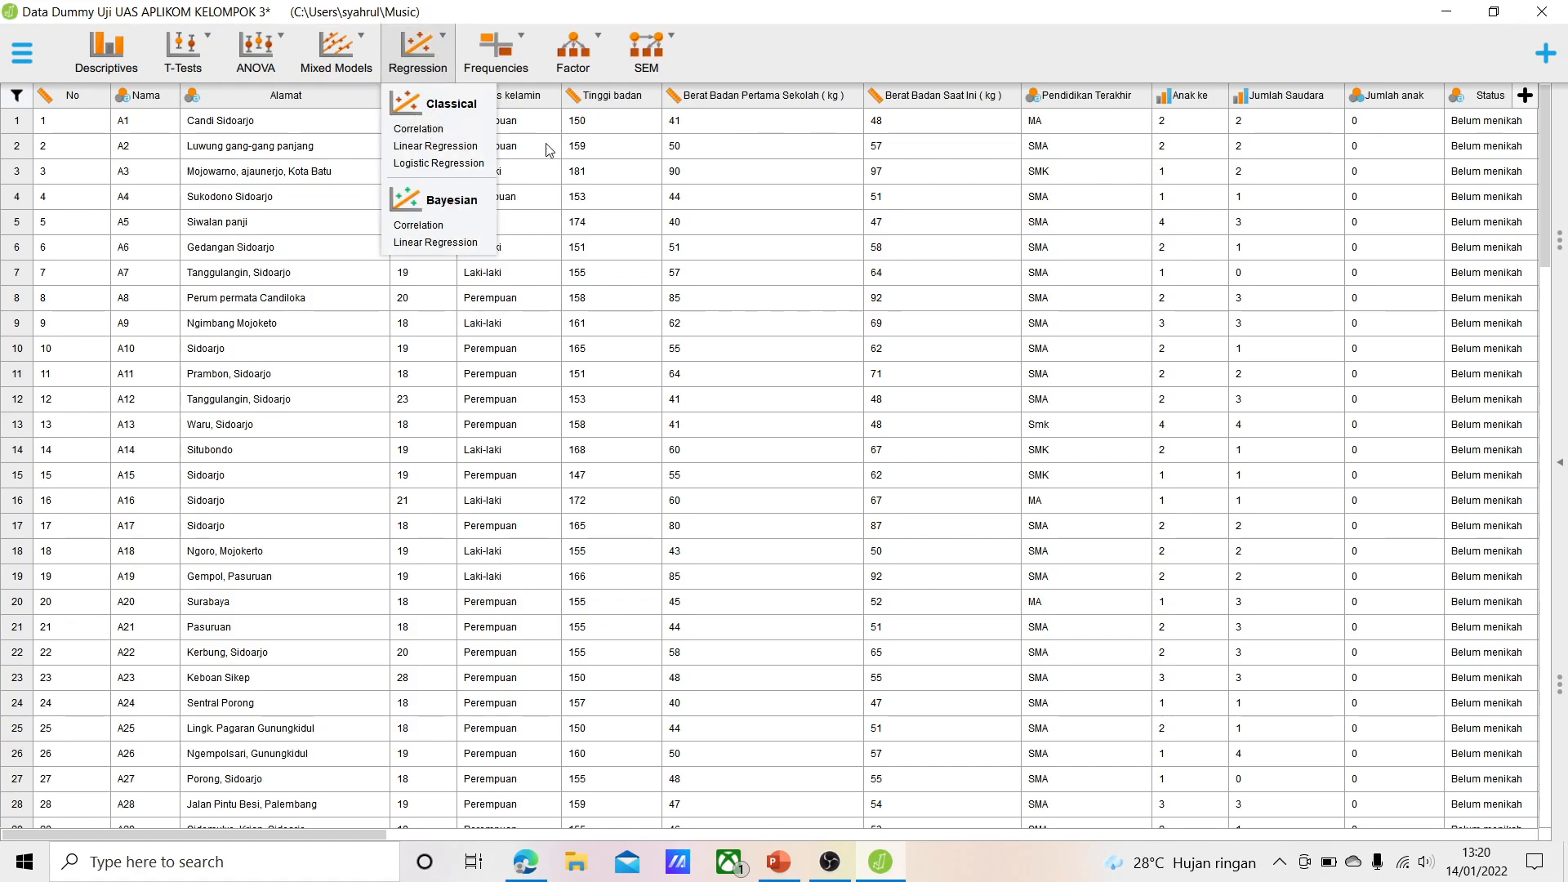
- Start a classical Correlation analysis and add Kesiapan Diri untuk Ujian and Motivasi Belajar as its variables
click(418, 128)
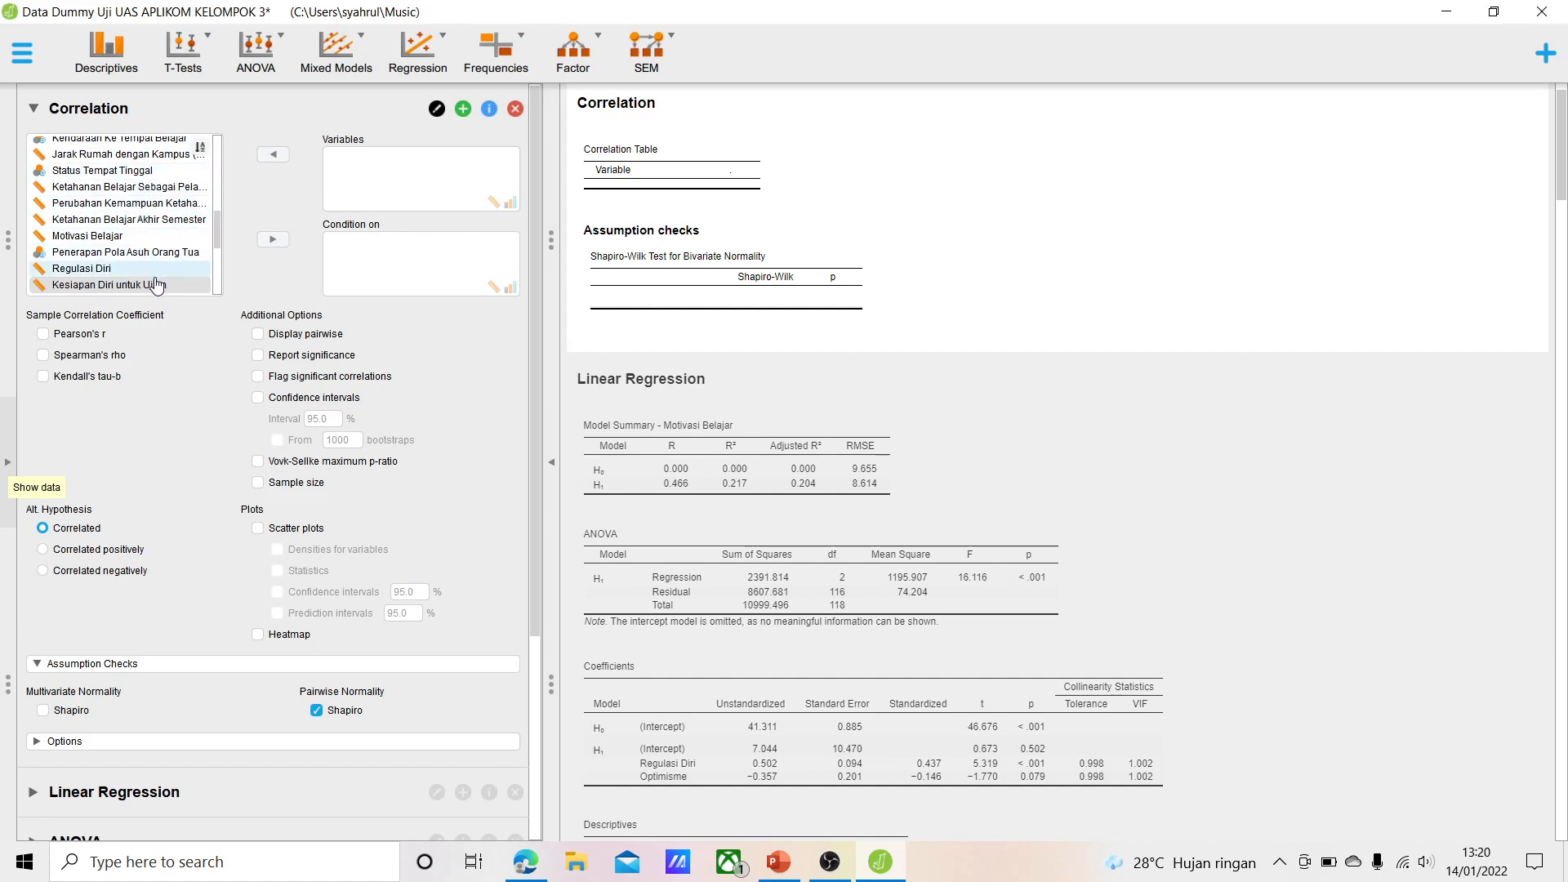
drag(156, 287, 446, 157)
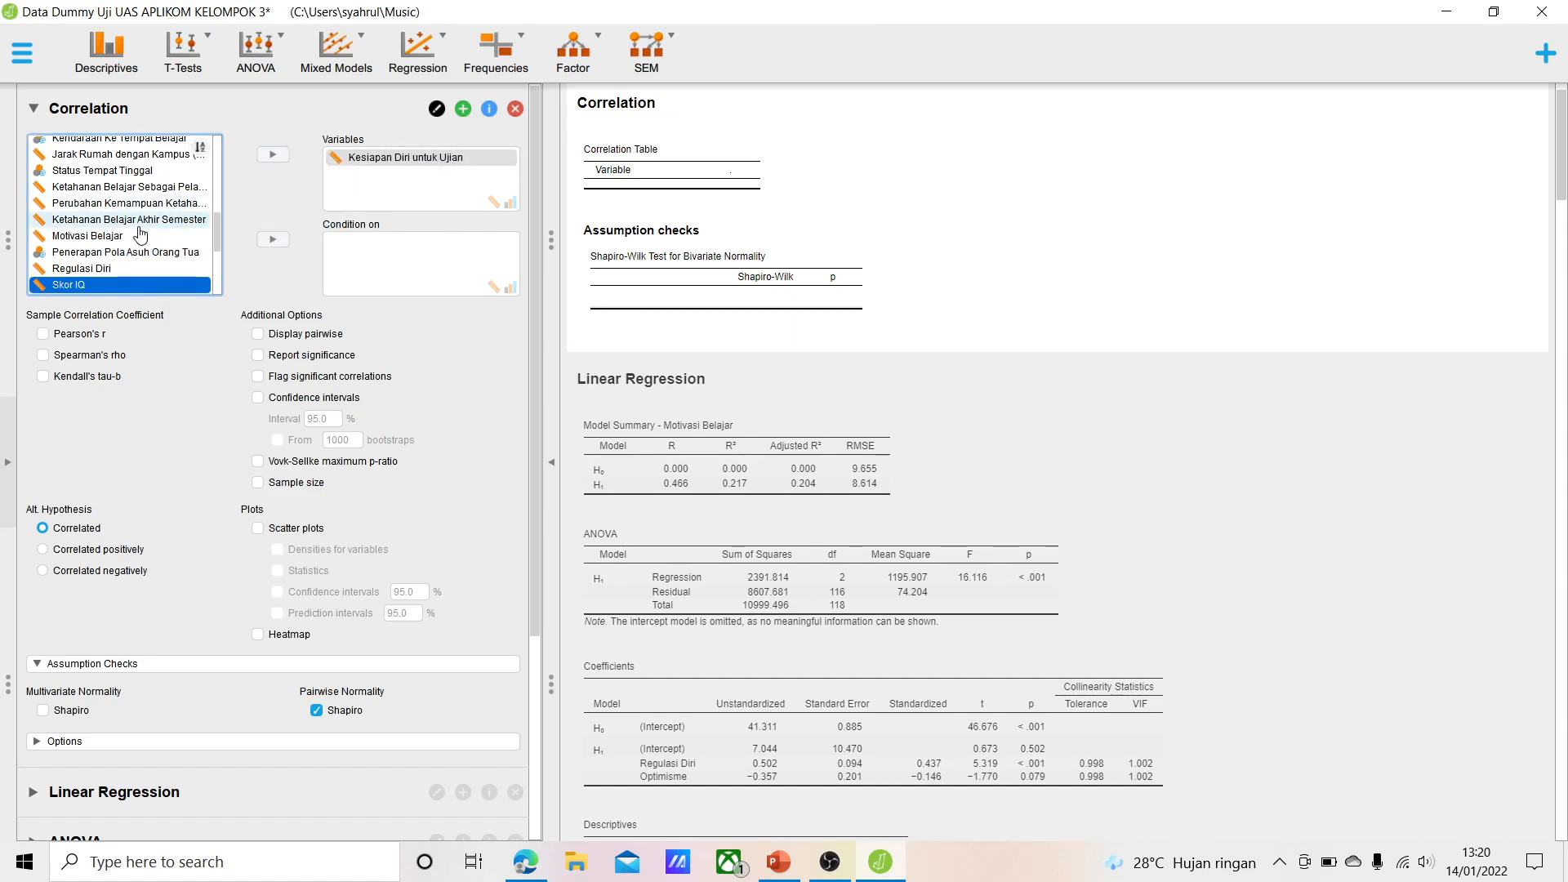
scroll(139, 232, down, 2)
scroll(139, 233, up, 3)
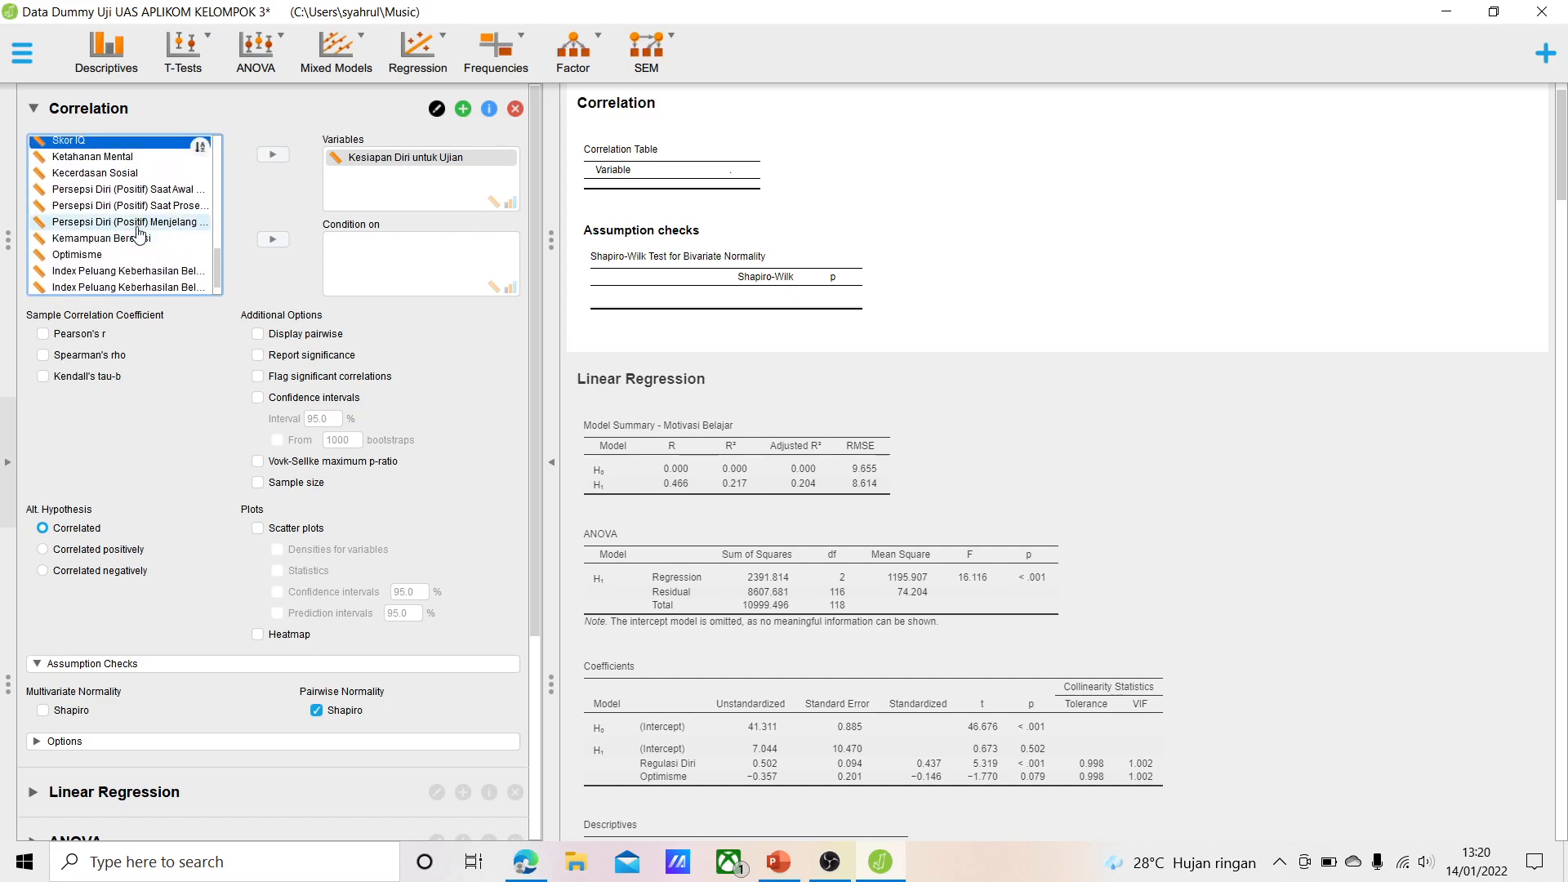
scroll(139, 229, up, 3)
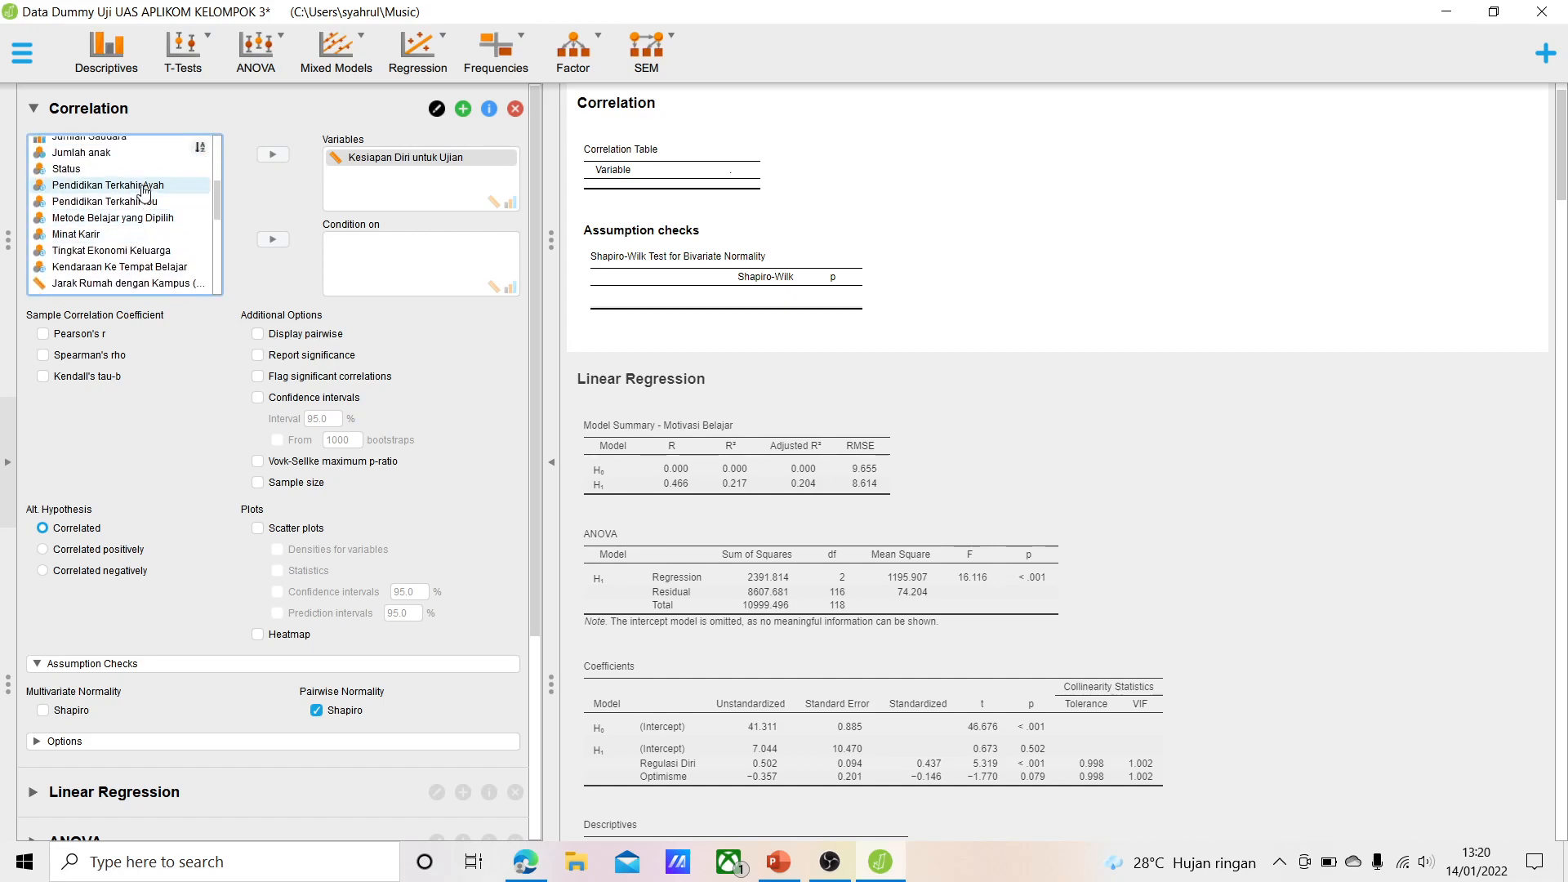
scroll(140, 196, down, 1)
scroll(136, 202, down, 2)
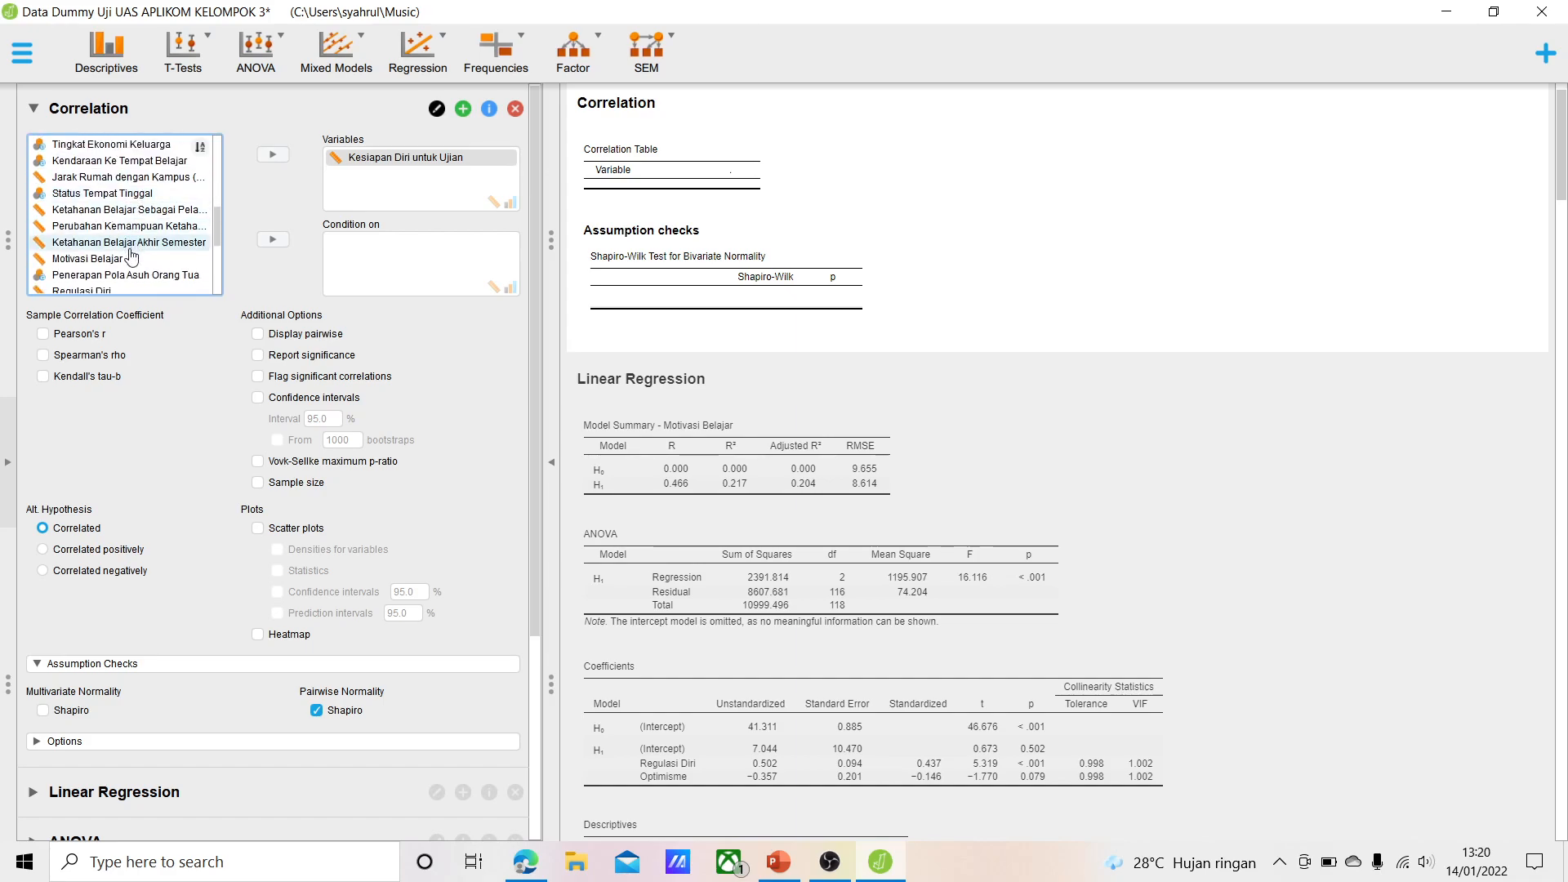
drag(131, 260, 408, 176)
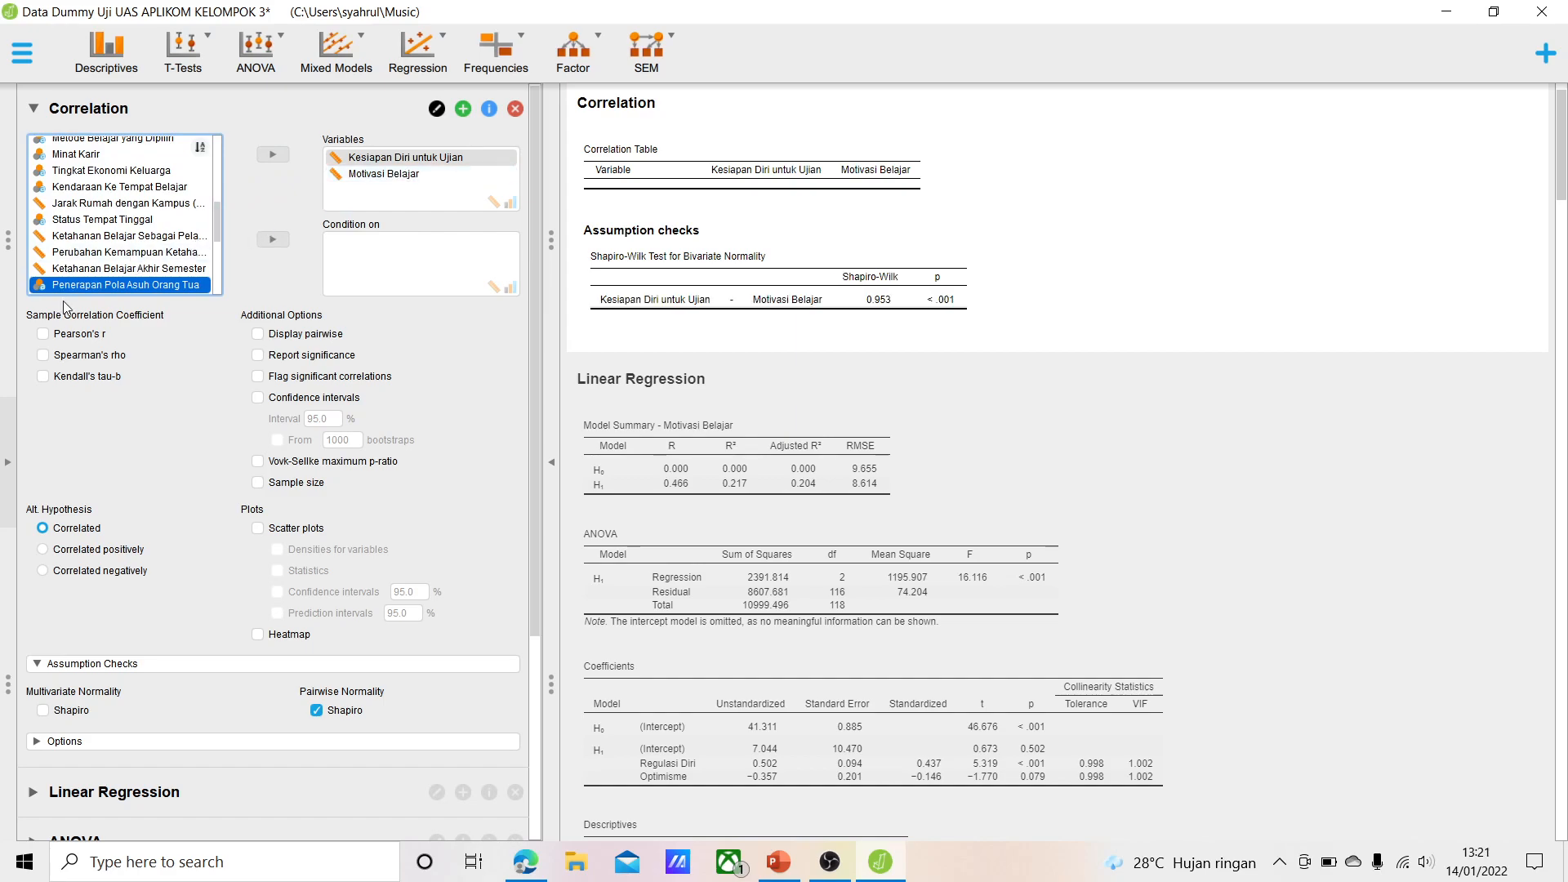
- Enable Pearson's r, significance reporting and scatter plots for the correlation
click(52, 335)
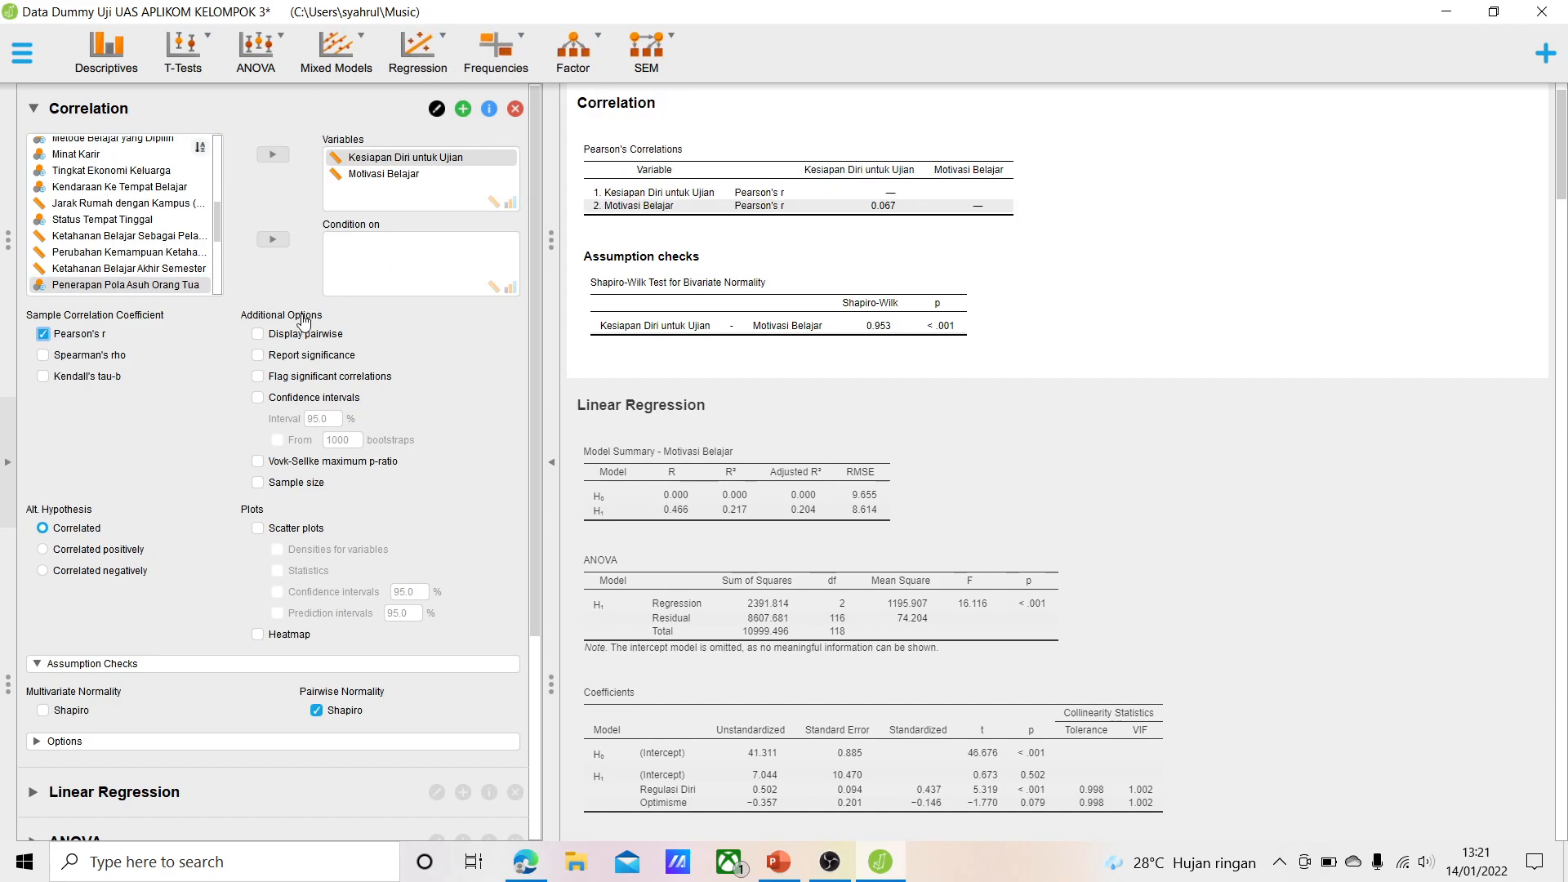
click(274, 358)
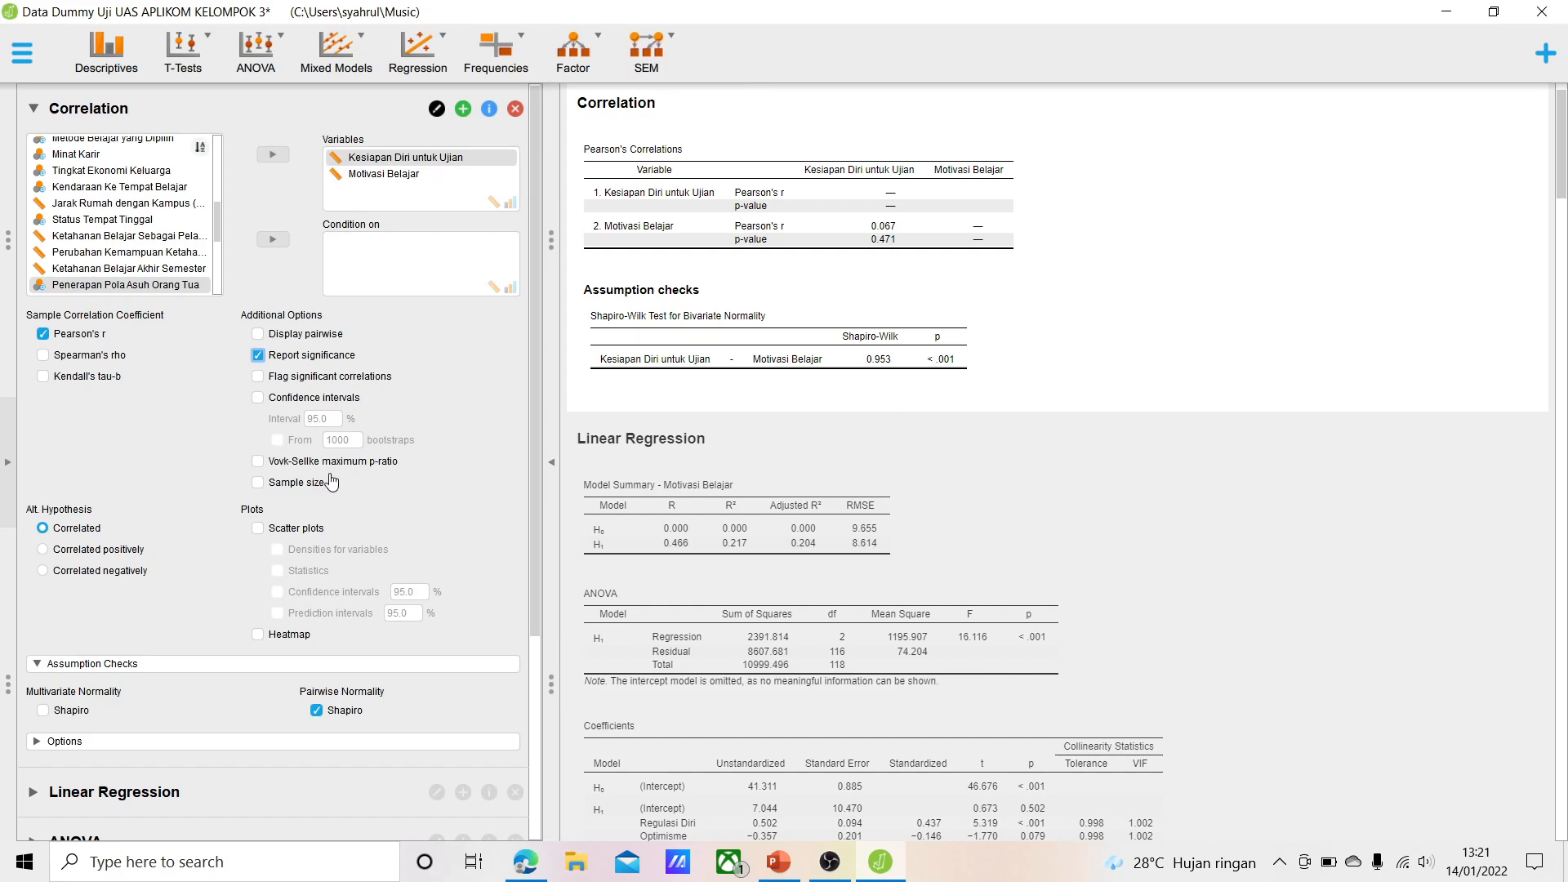
click(259, 528)
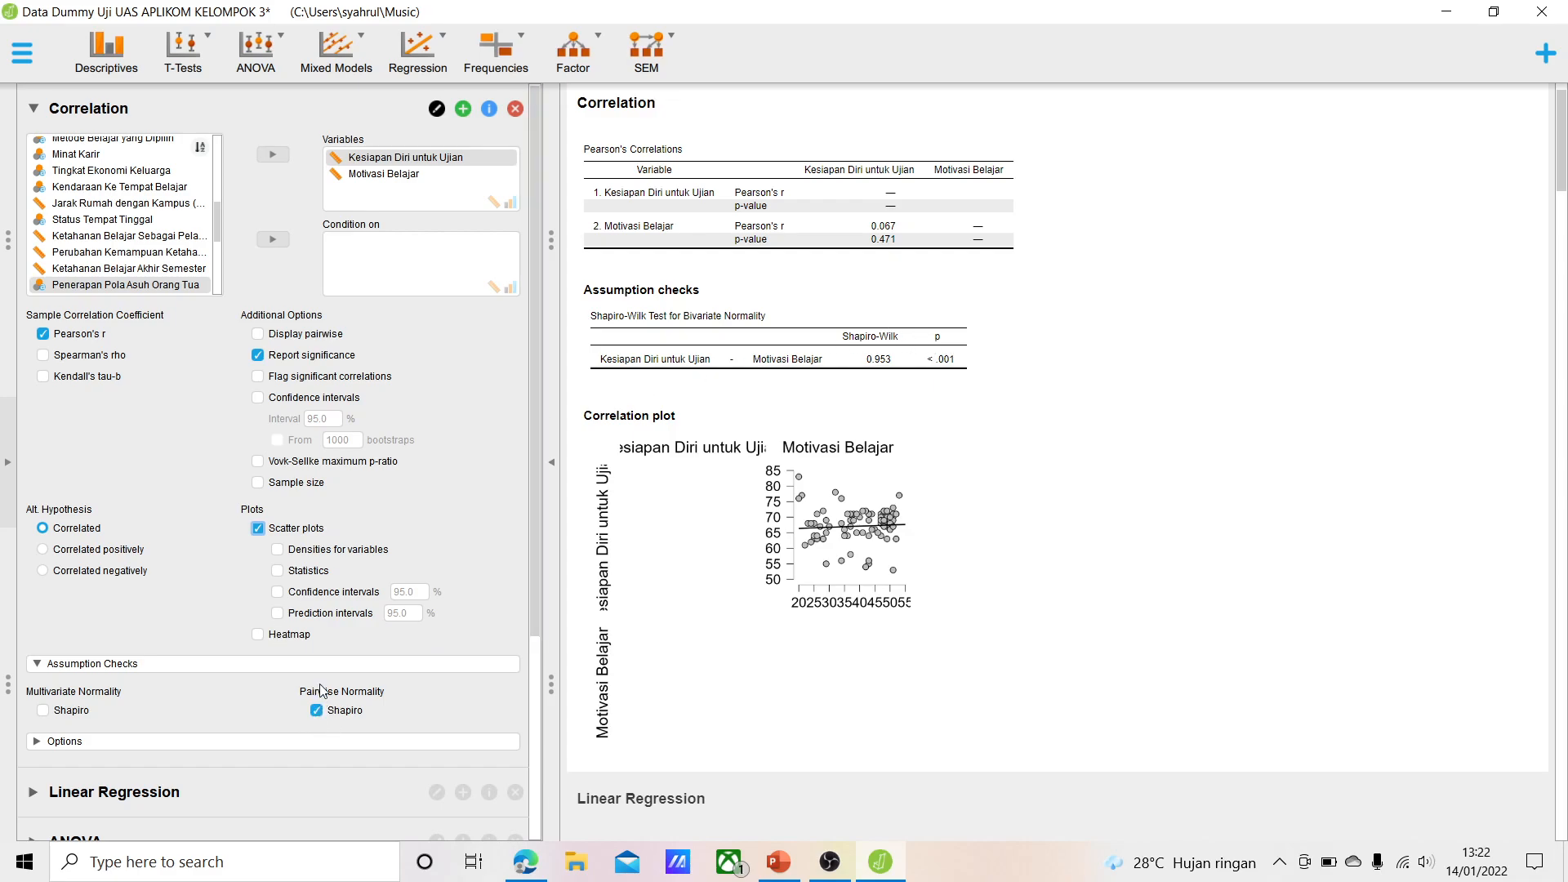
- Turn off the pairwise Shapiro normality check and the scatter plots, keeping significance reporting enabled
click(317, 710)
click(317, 710)
click(258, 529)
click(257, 355)
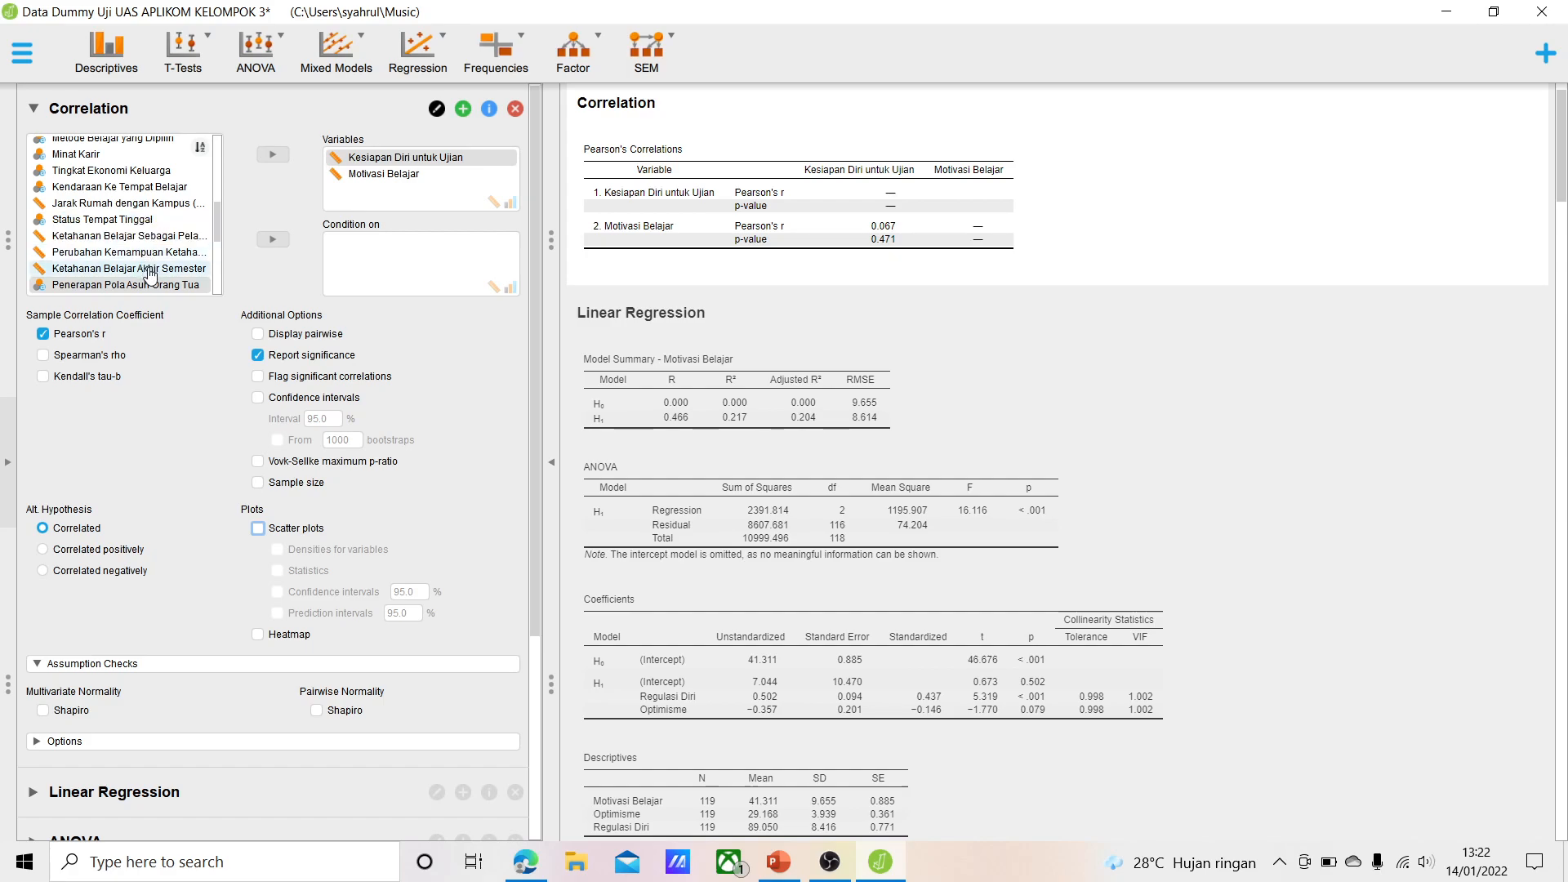
scroll(149, 274, down, 3)
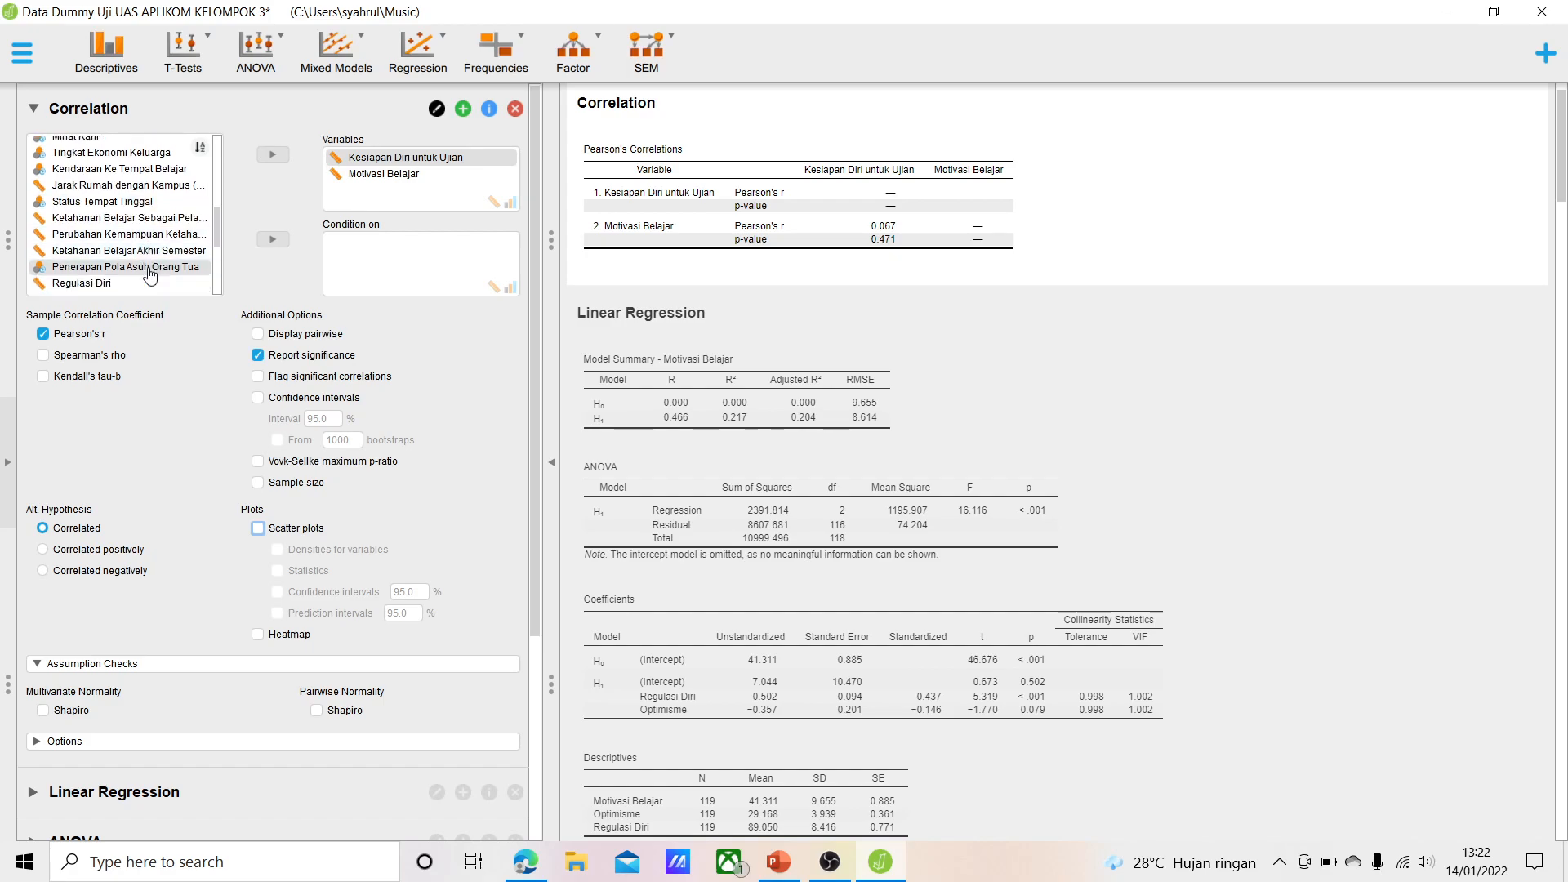
scroll(150, 252, up, 3)
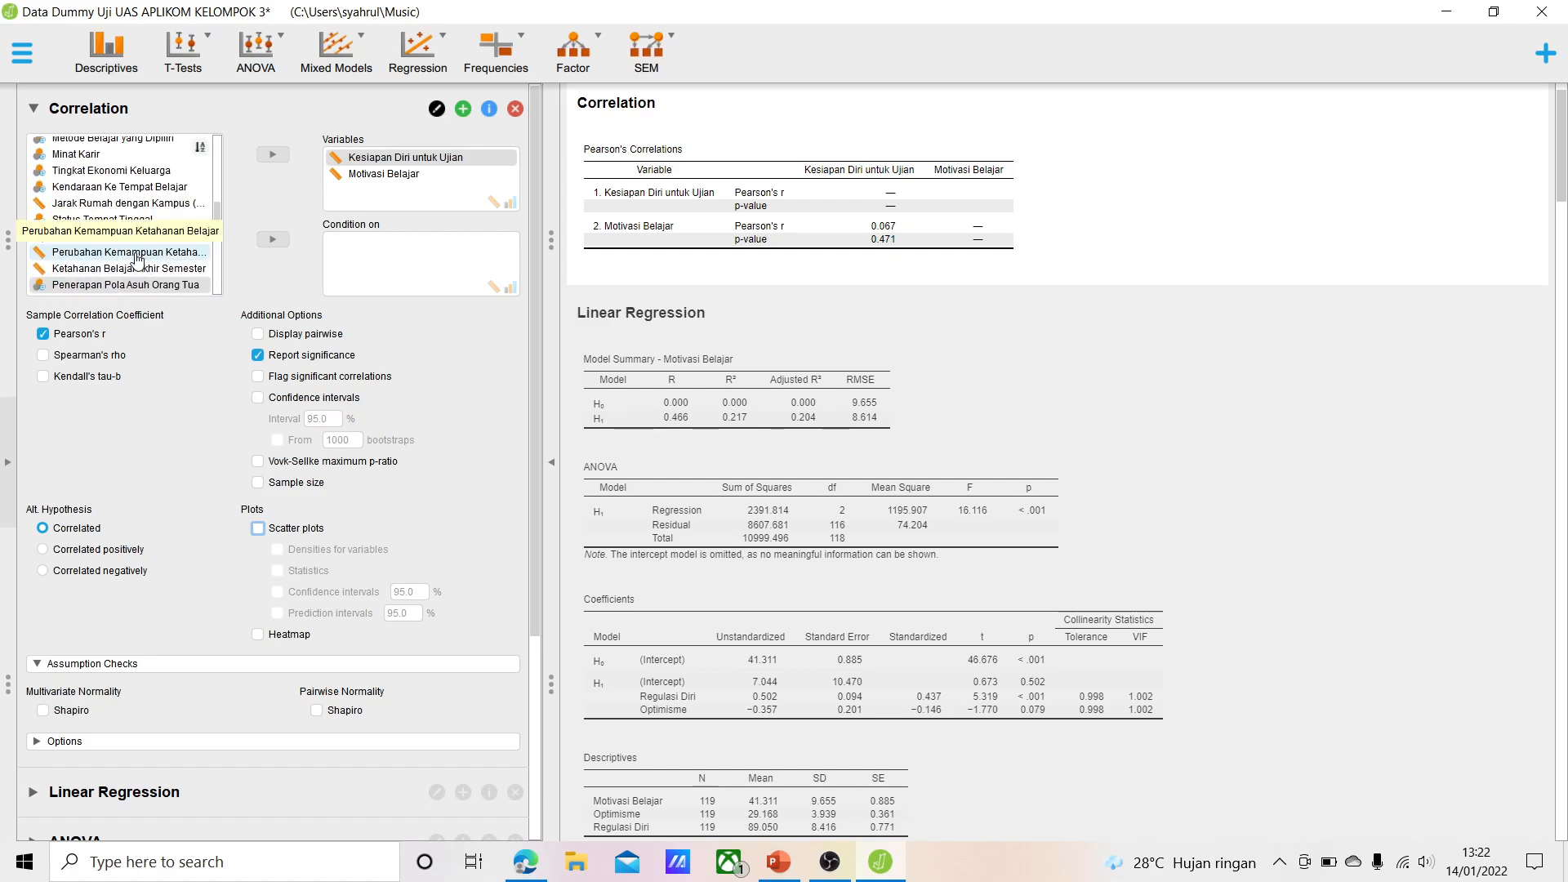
drag(139, 270, 457, 186)
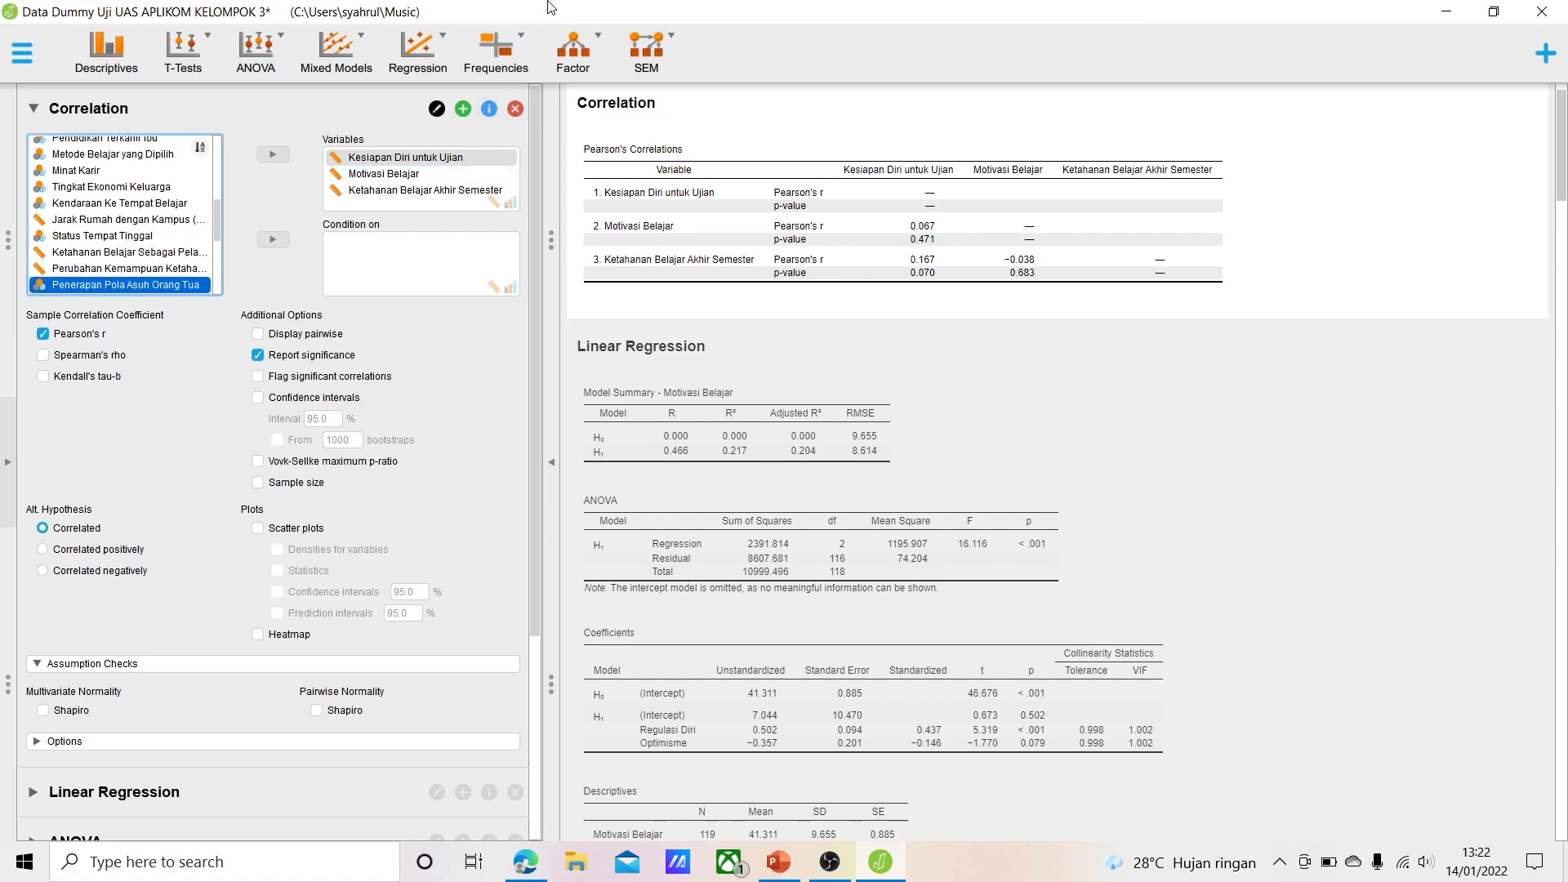
click(375, 191)
drag(367, 192, 81, 204)
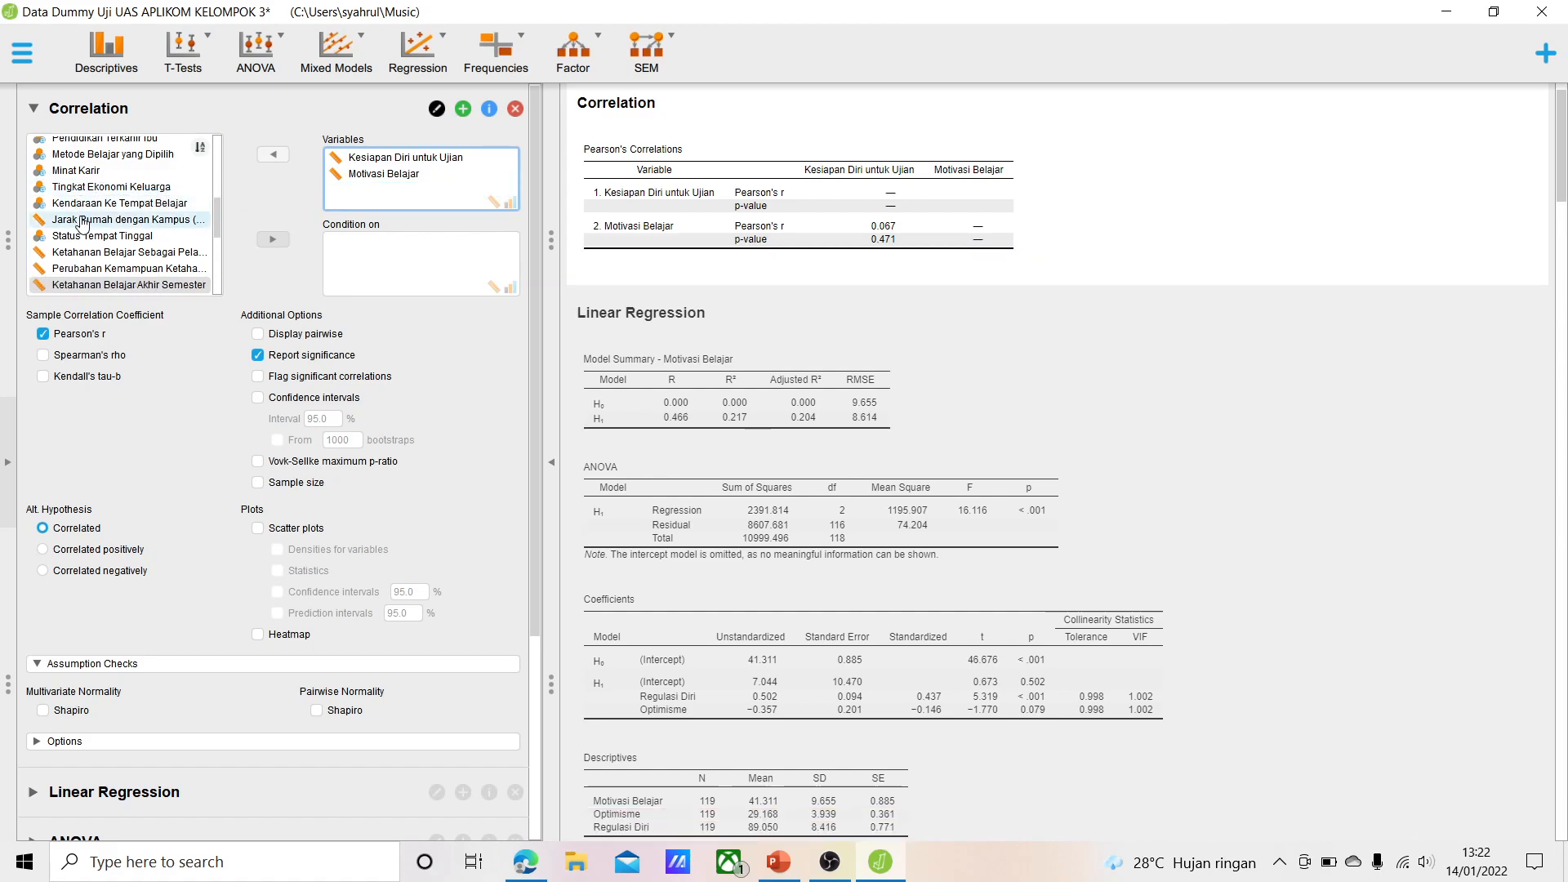
- Add Ketahanan Belajar Sebagai Pelajar Baru as the third variable of the correlation
scroll(85, 208, up, 3)
scroll(98, 214, down, 5)
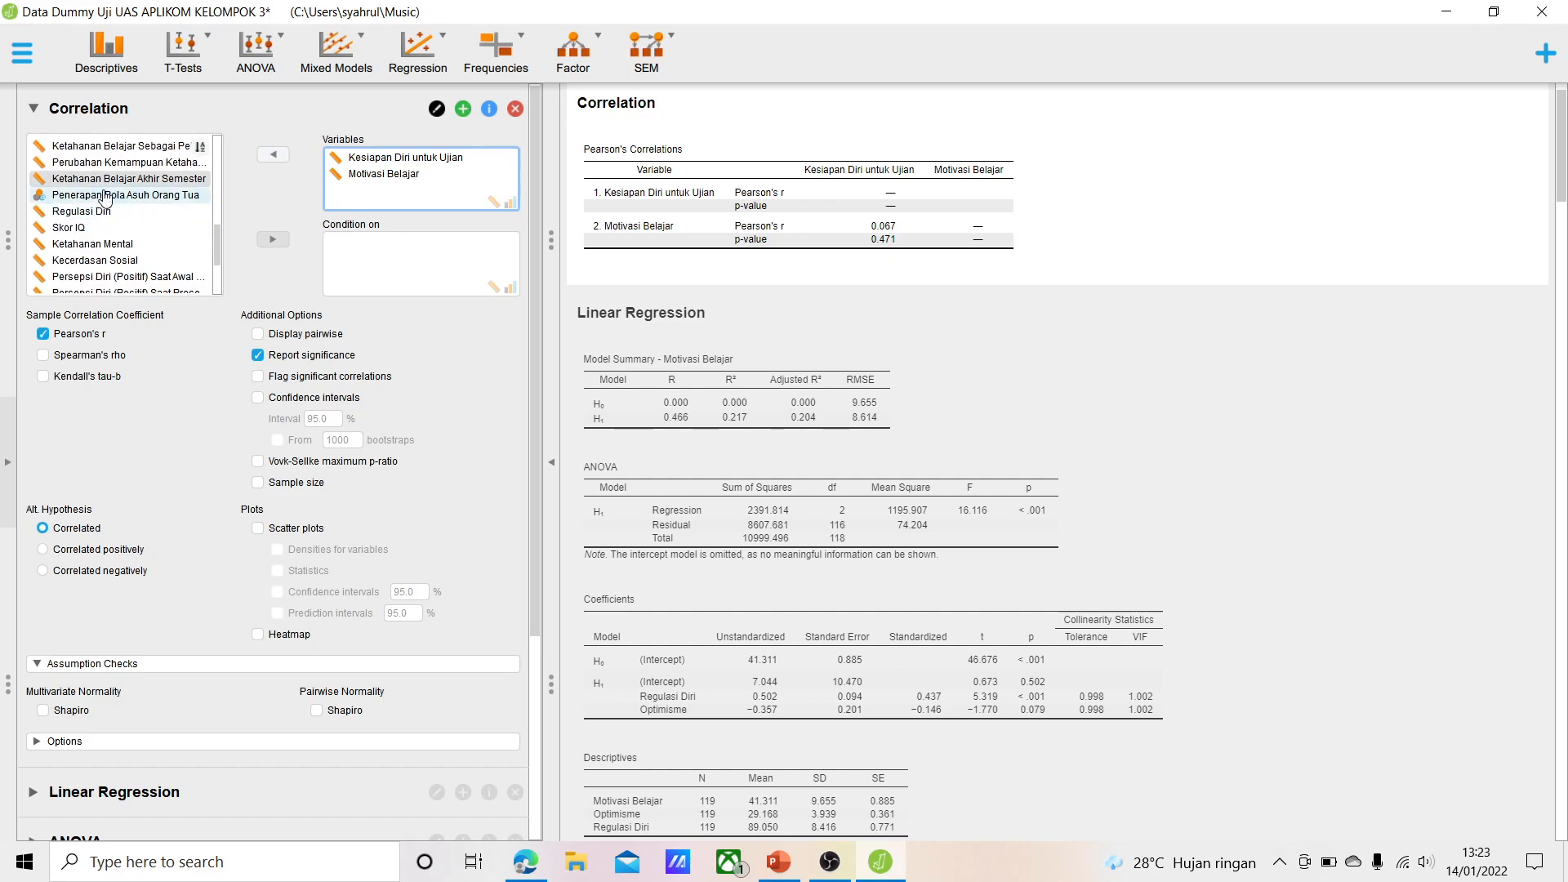
scroll(106, 197, down, 5)
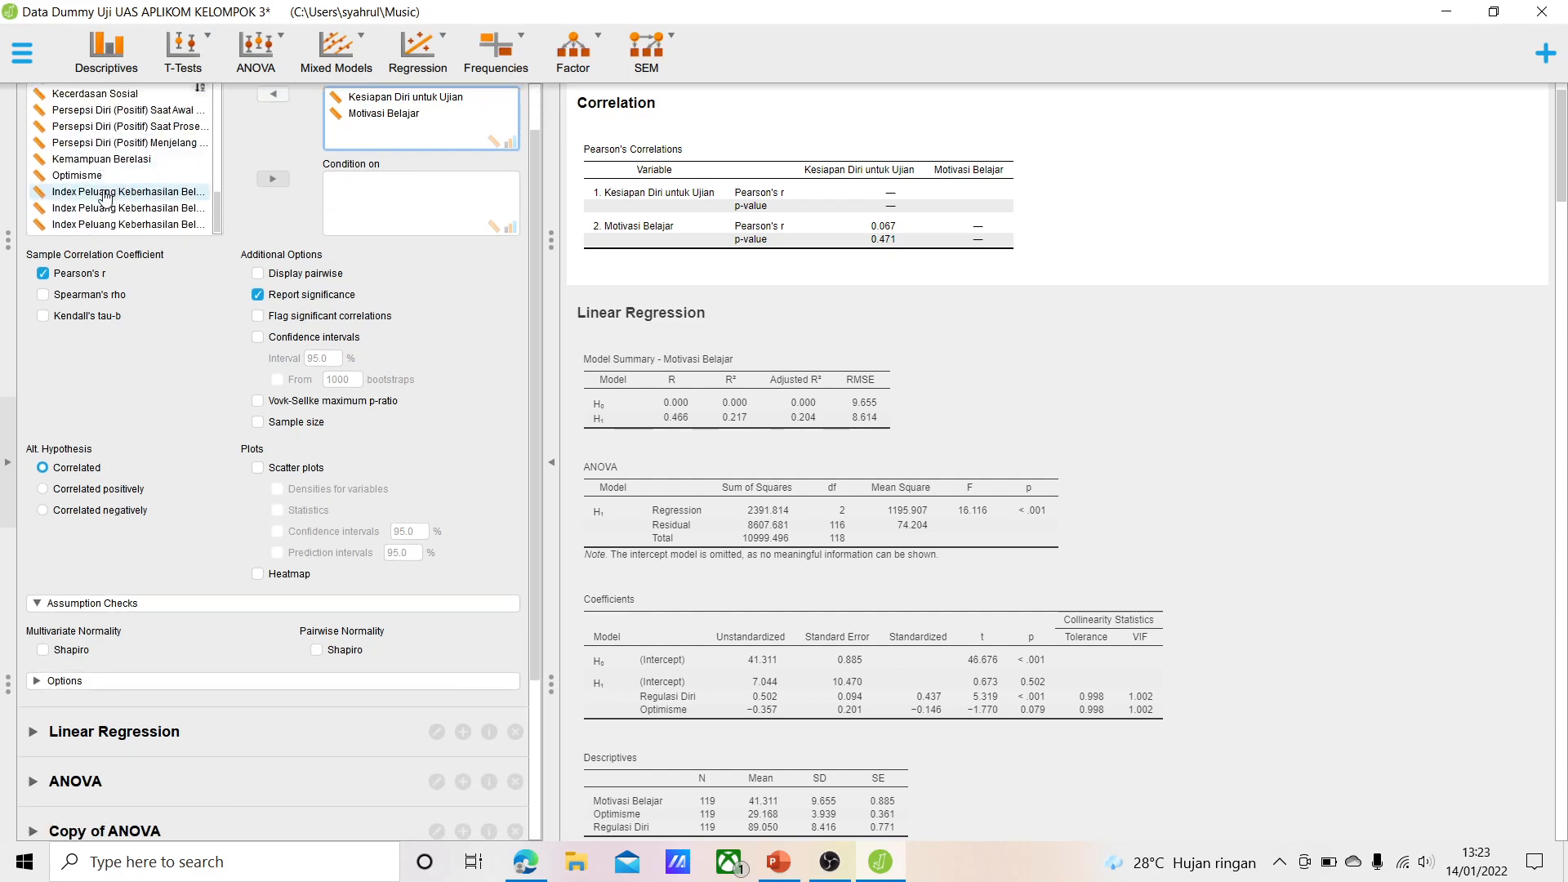
scroll(114, 208, up, 5)
scroll(121, 214, up, 3)
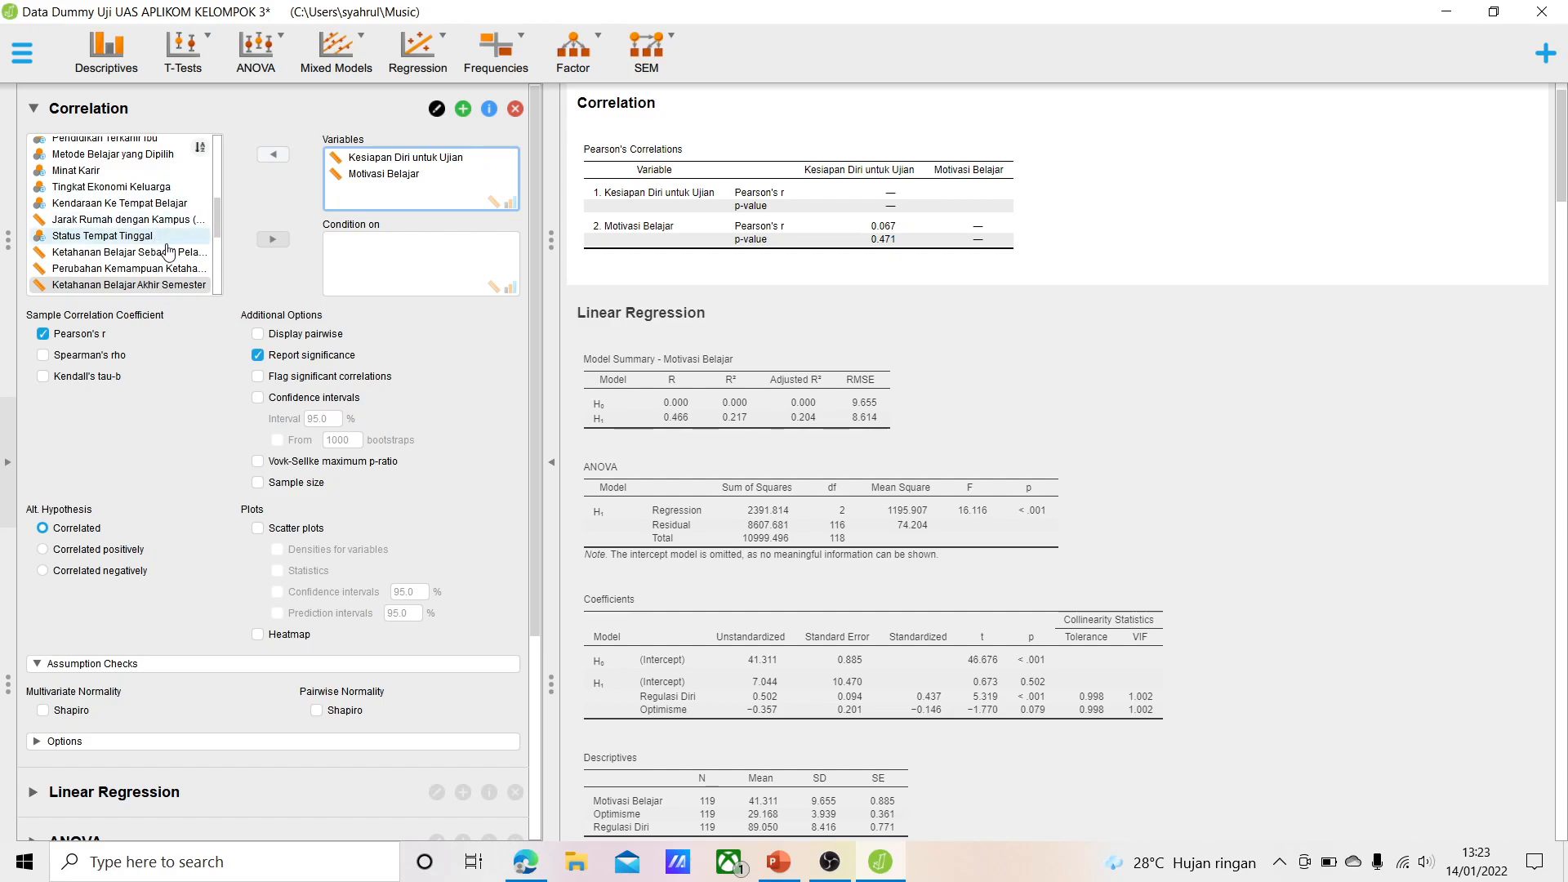
drag(167, 251, 417, 186)
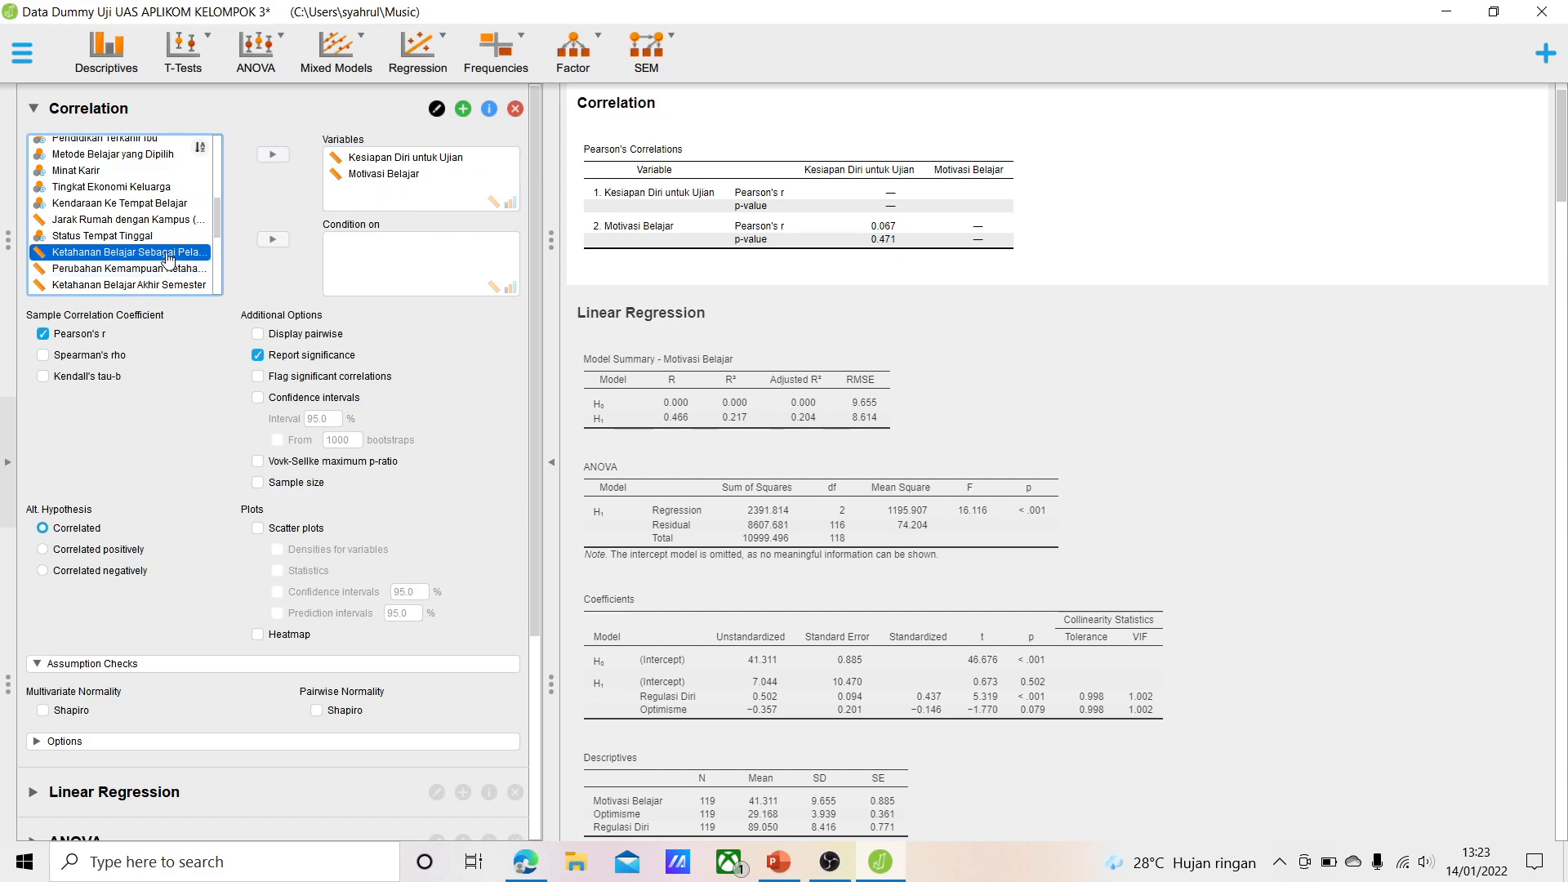
click(278, 159)
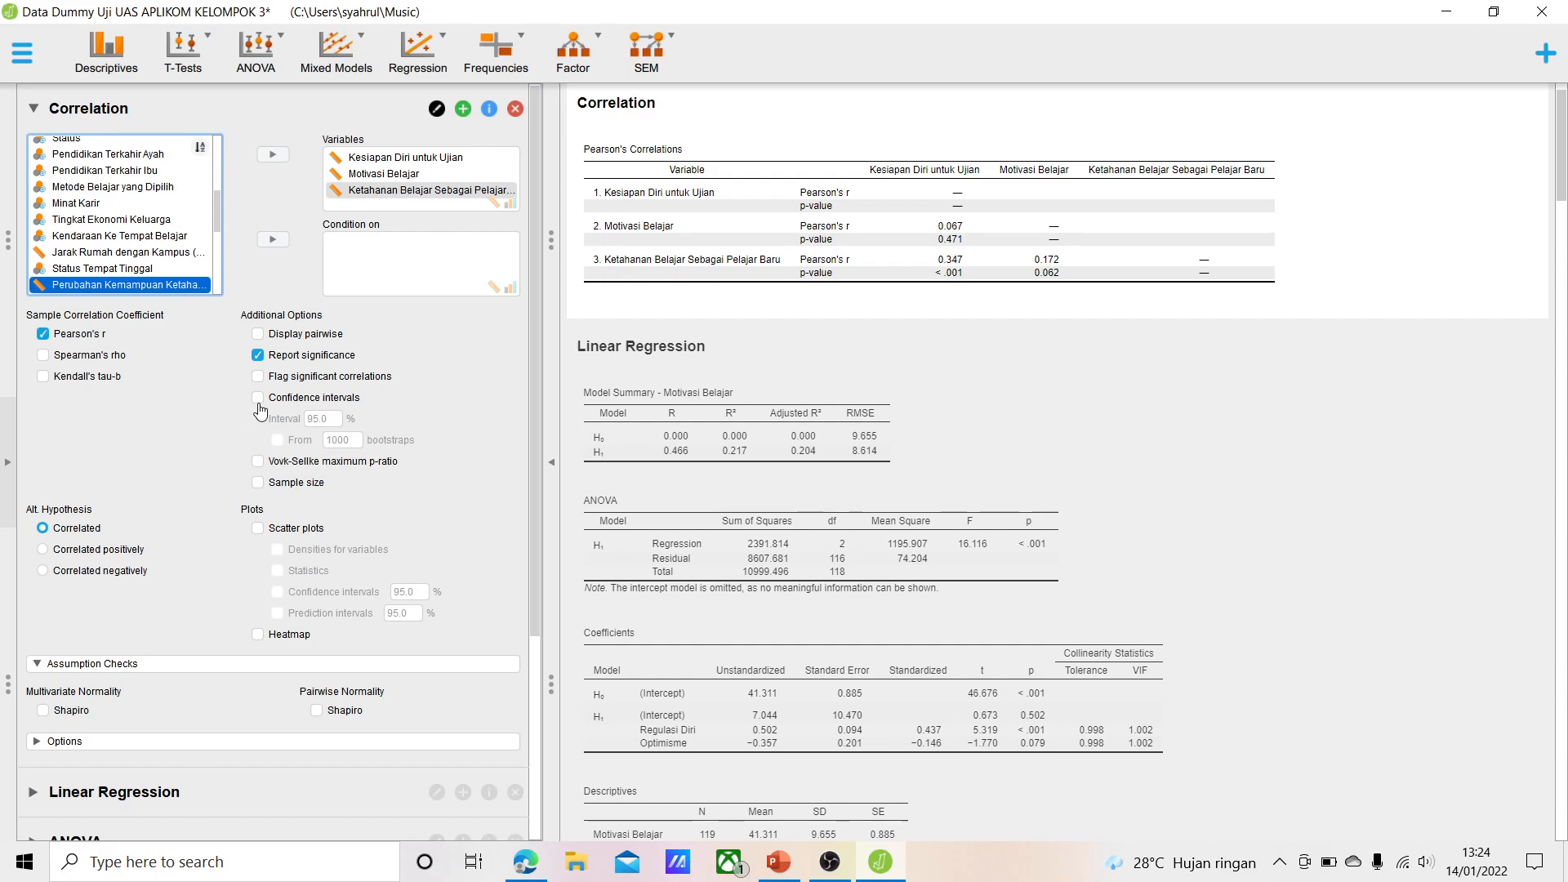
- Enable scatter plots, review the correlation plot, and enable the pairwise Shapiro normality check
click(258, 529)
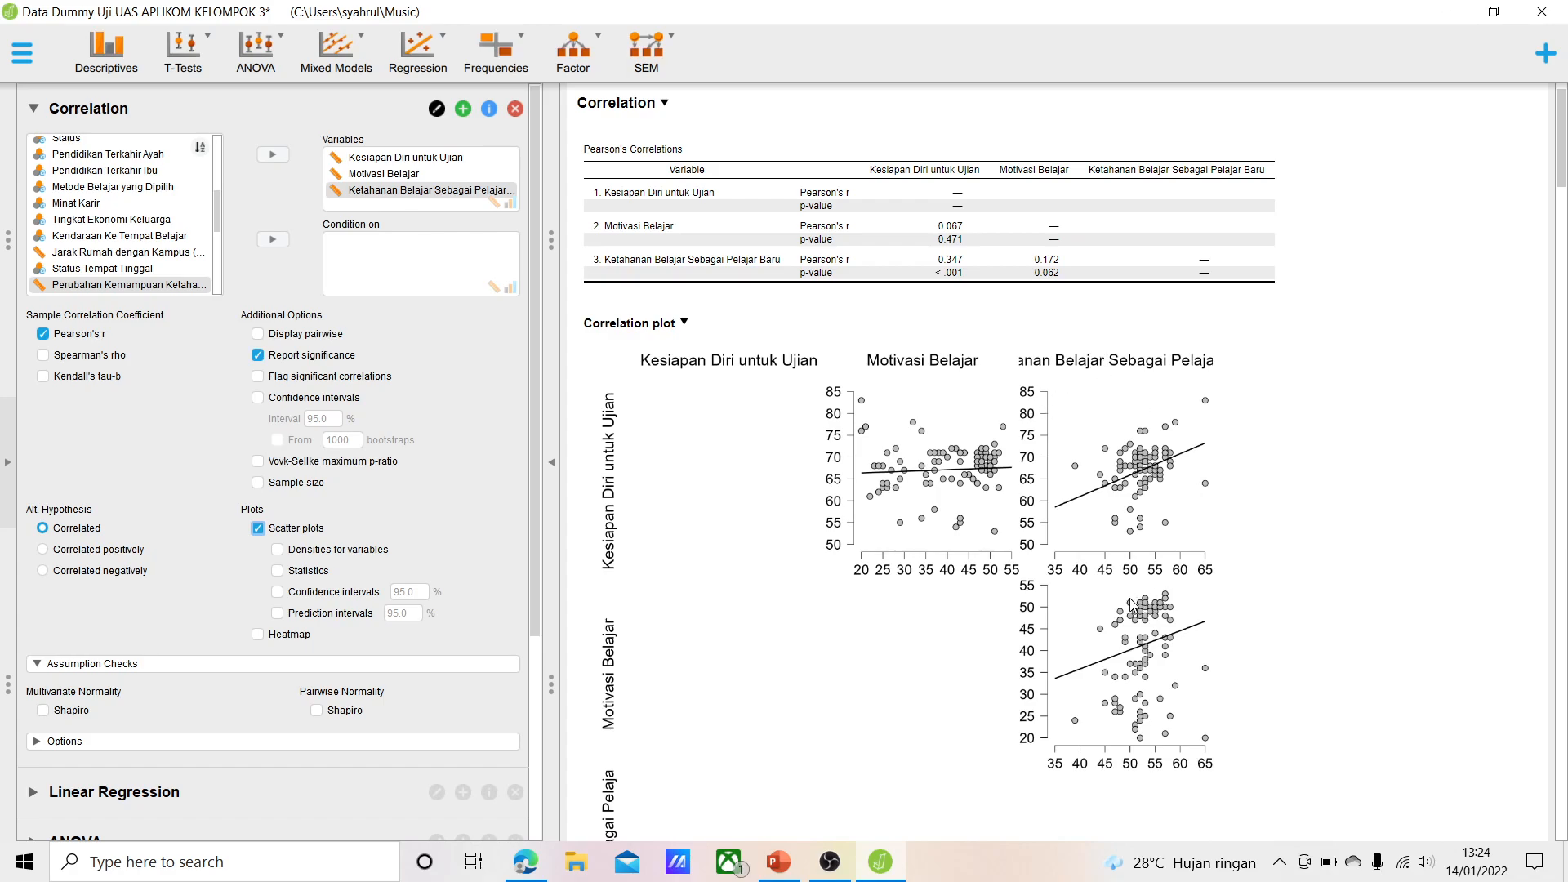
scroll(1131, 605, down, 3)
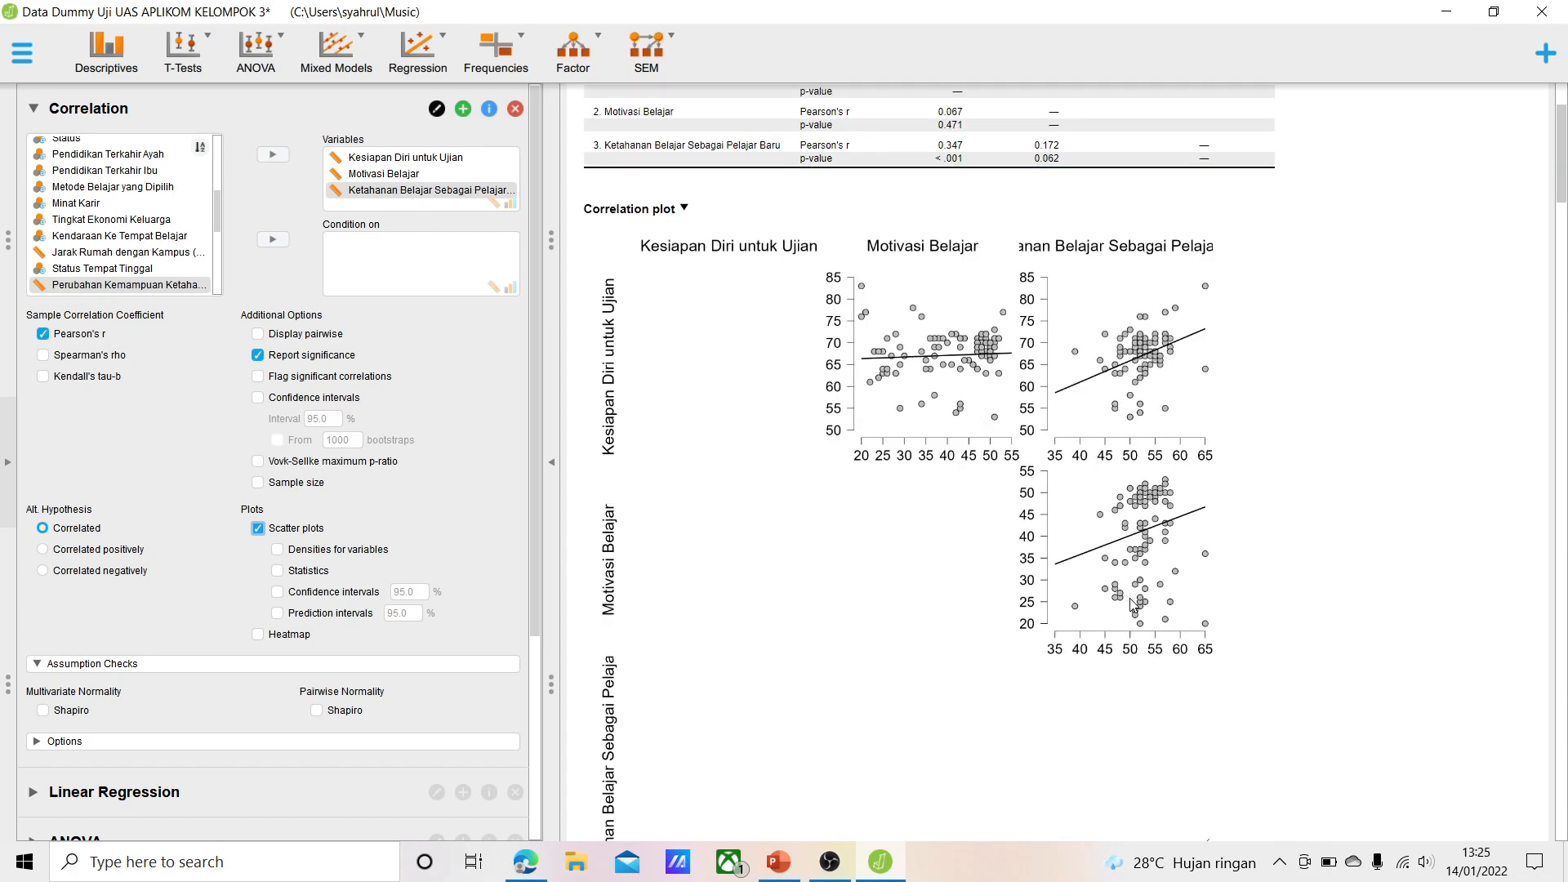
scroll(1048, 600, down, 3)
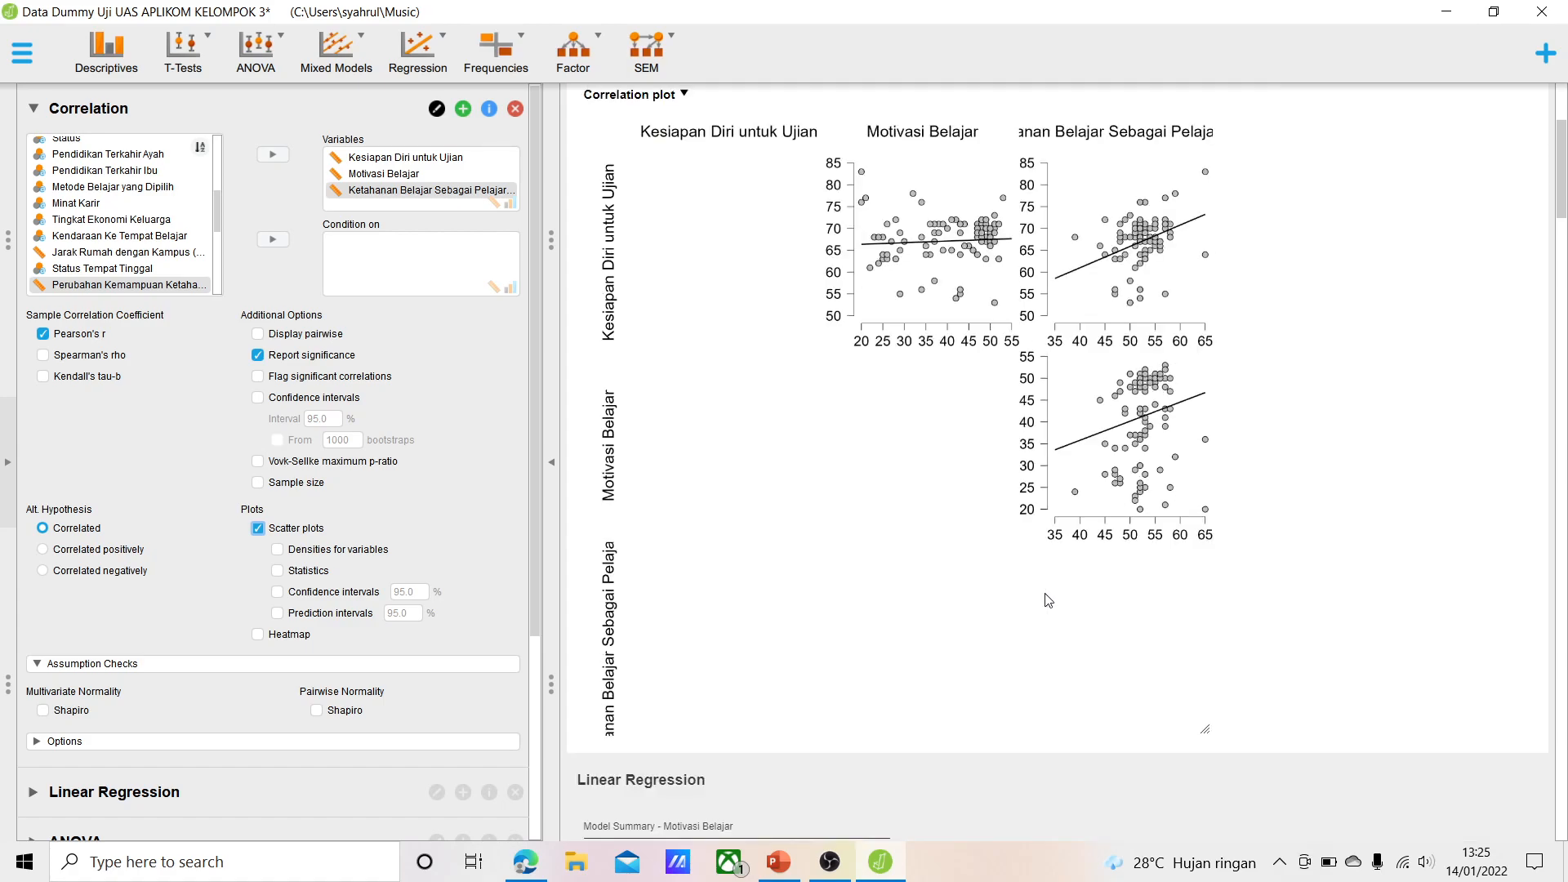
scroll(1048, 600, up, 3)
scroll(1048, 600, up, 3)
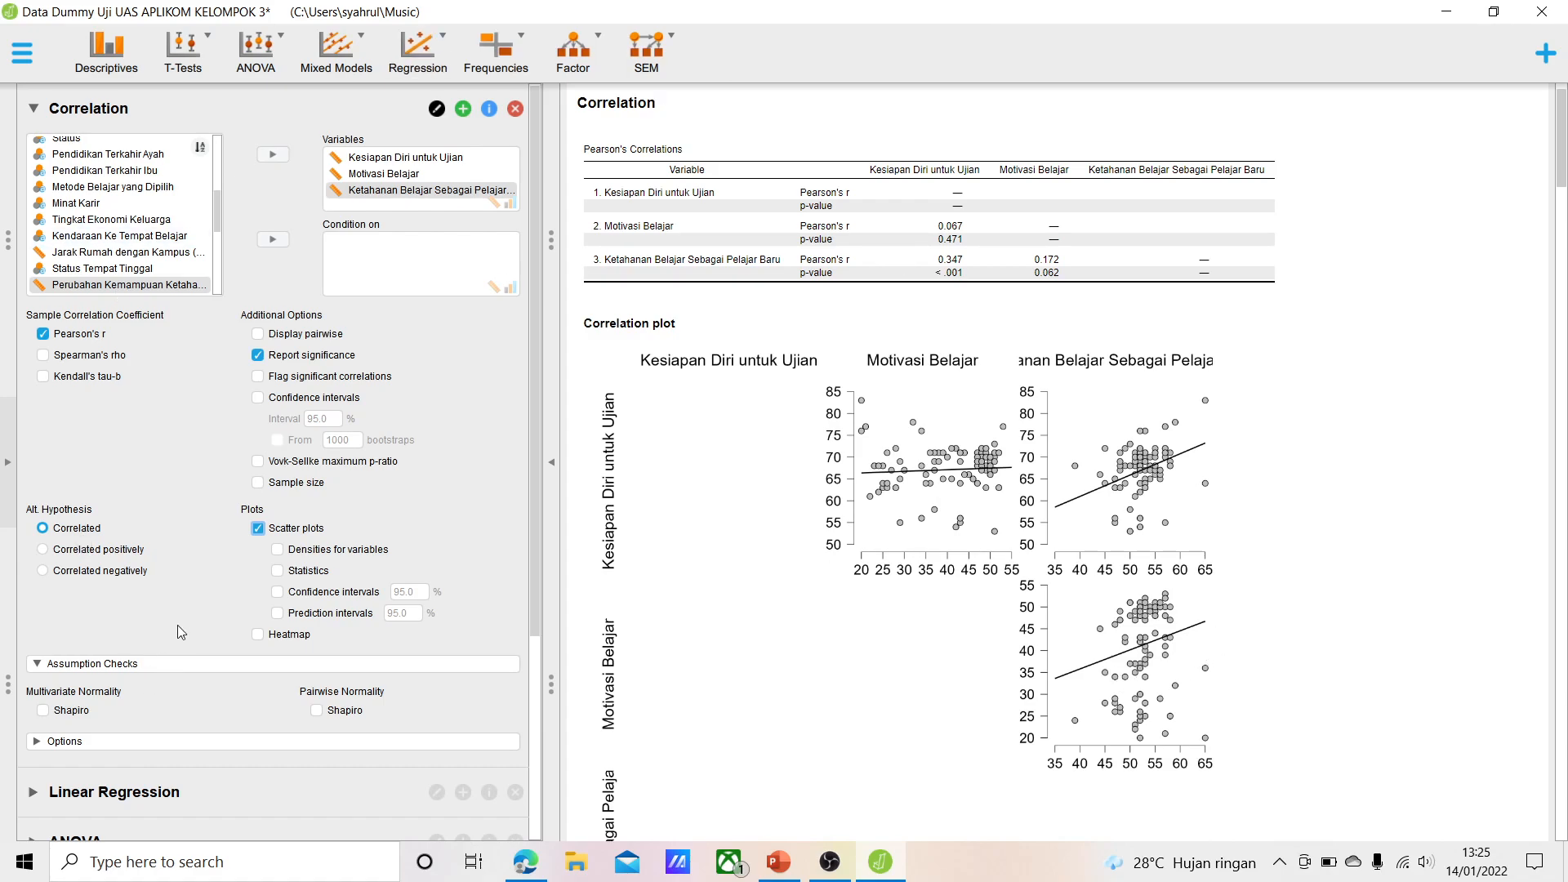
click(314, 710)
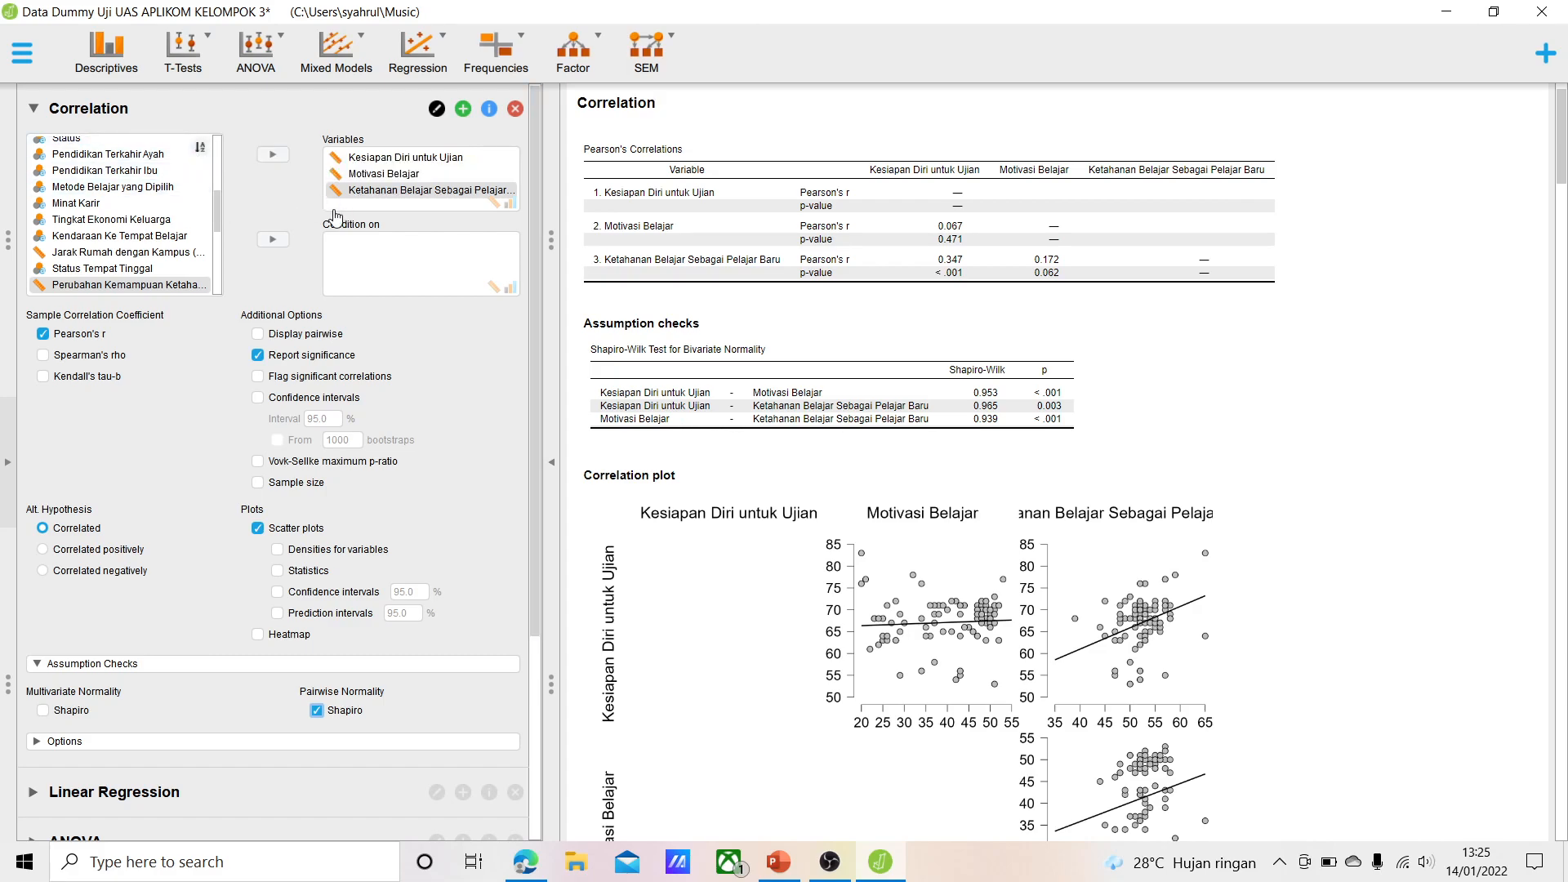
- Remove Ketahanan Belajar Sebagai Pelajar Baru from the variables and condition the correlation on Regulasi Diri
click(385, 192)
drag(386, 196, 90, 206)
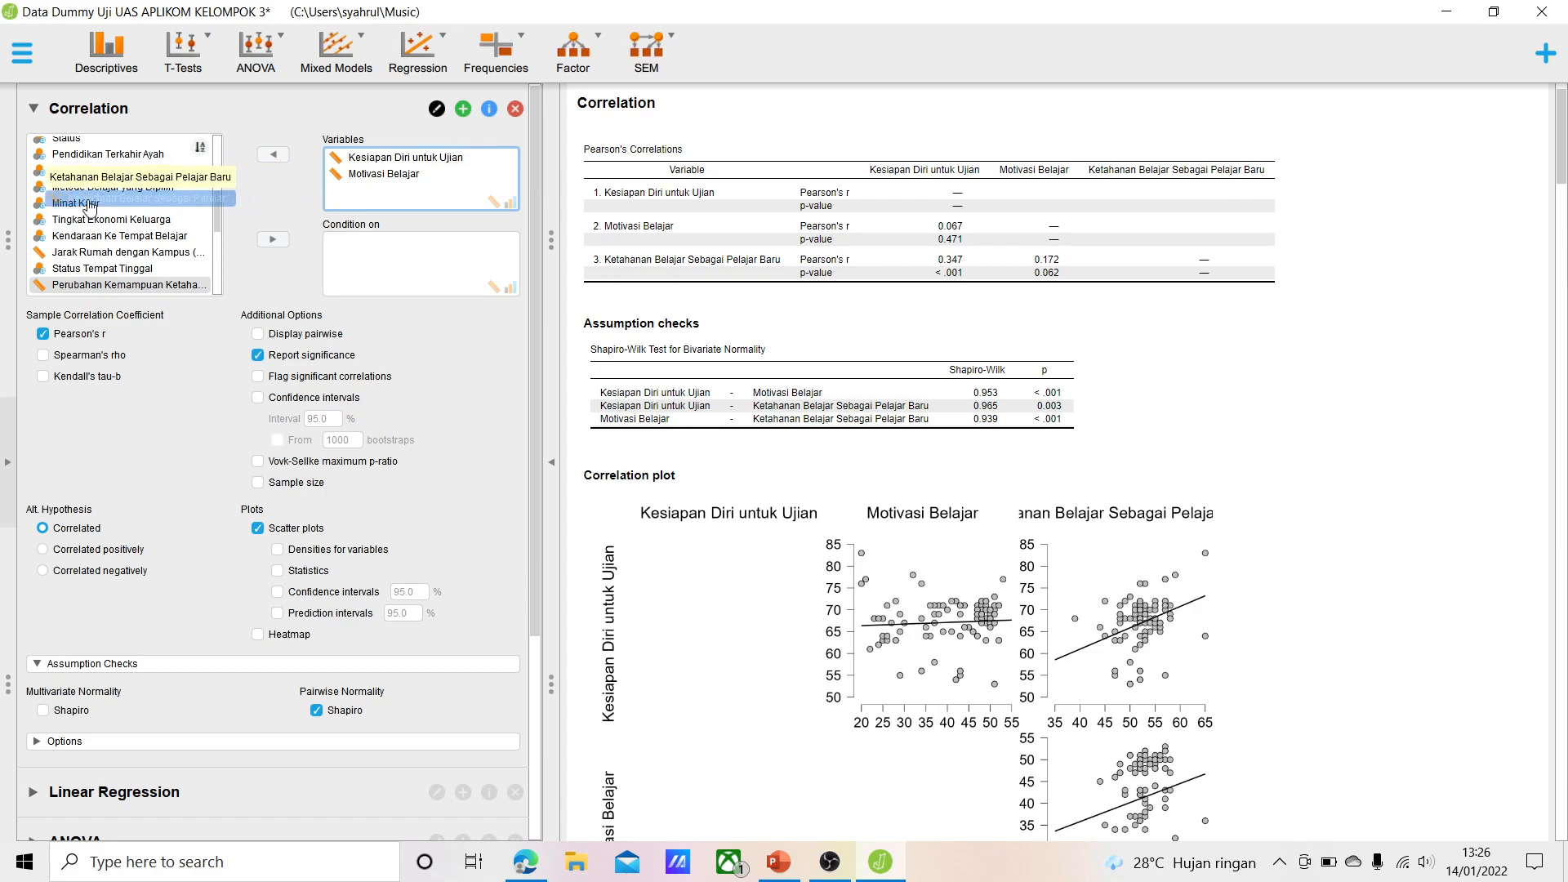
drag(91, 206, 94, 206)
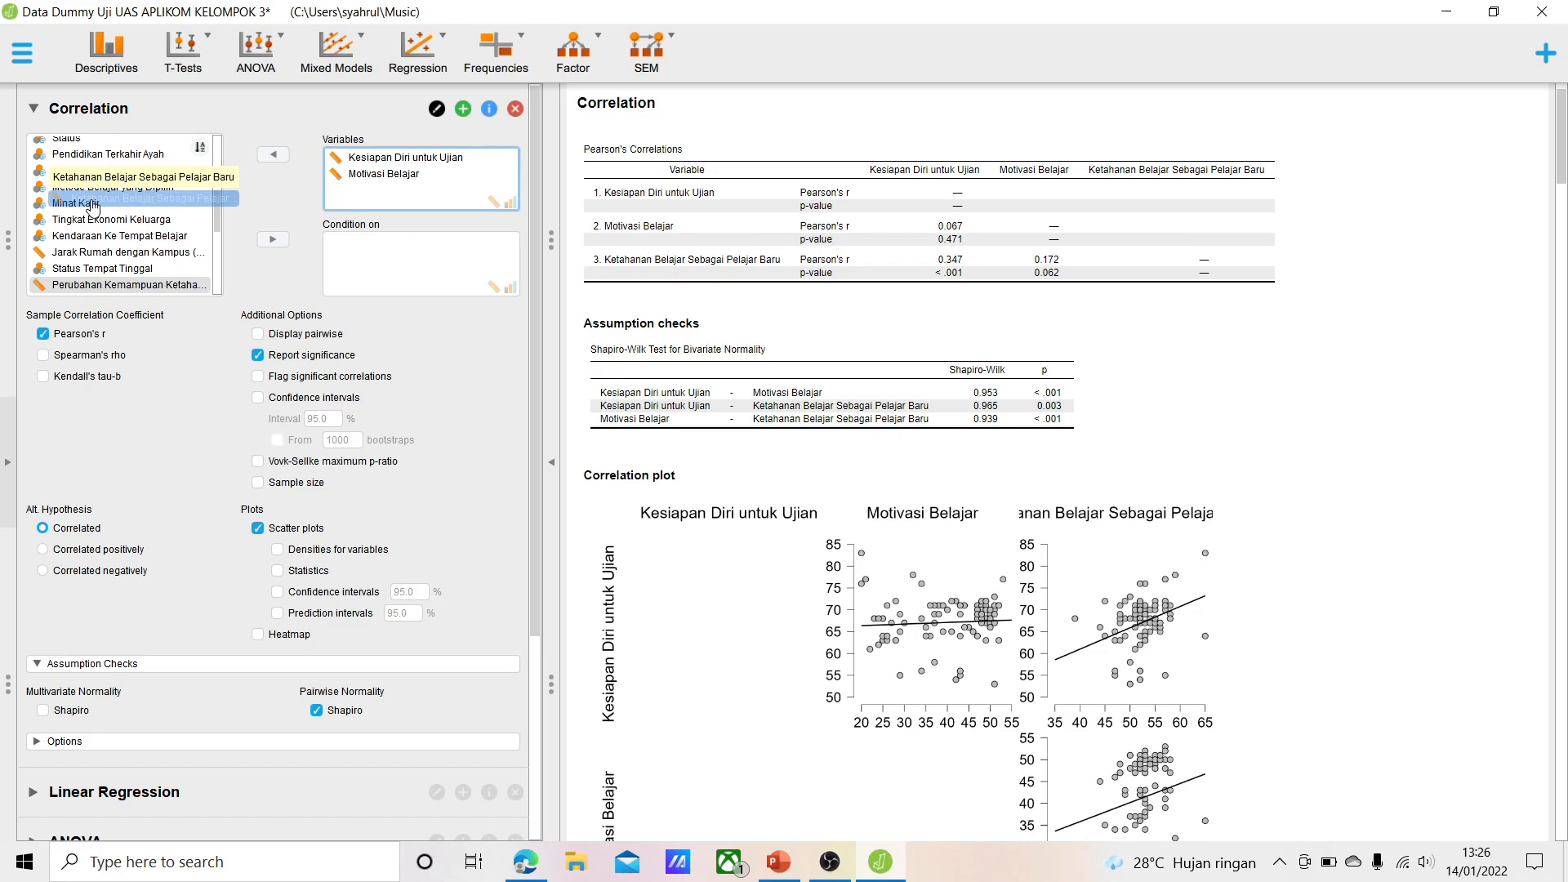
drag(93, 206, 340, 193)
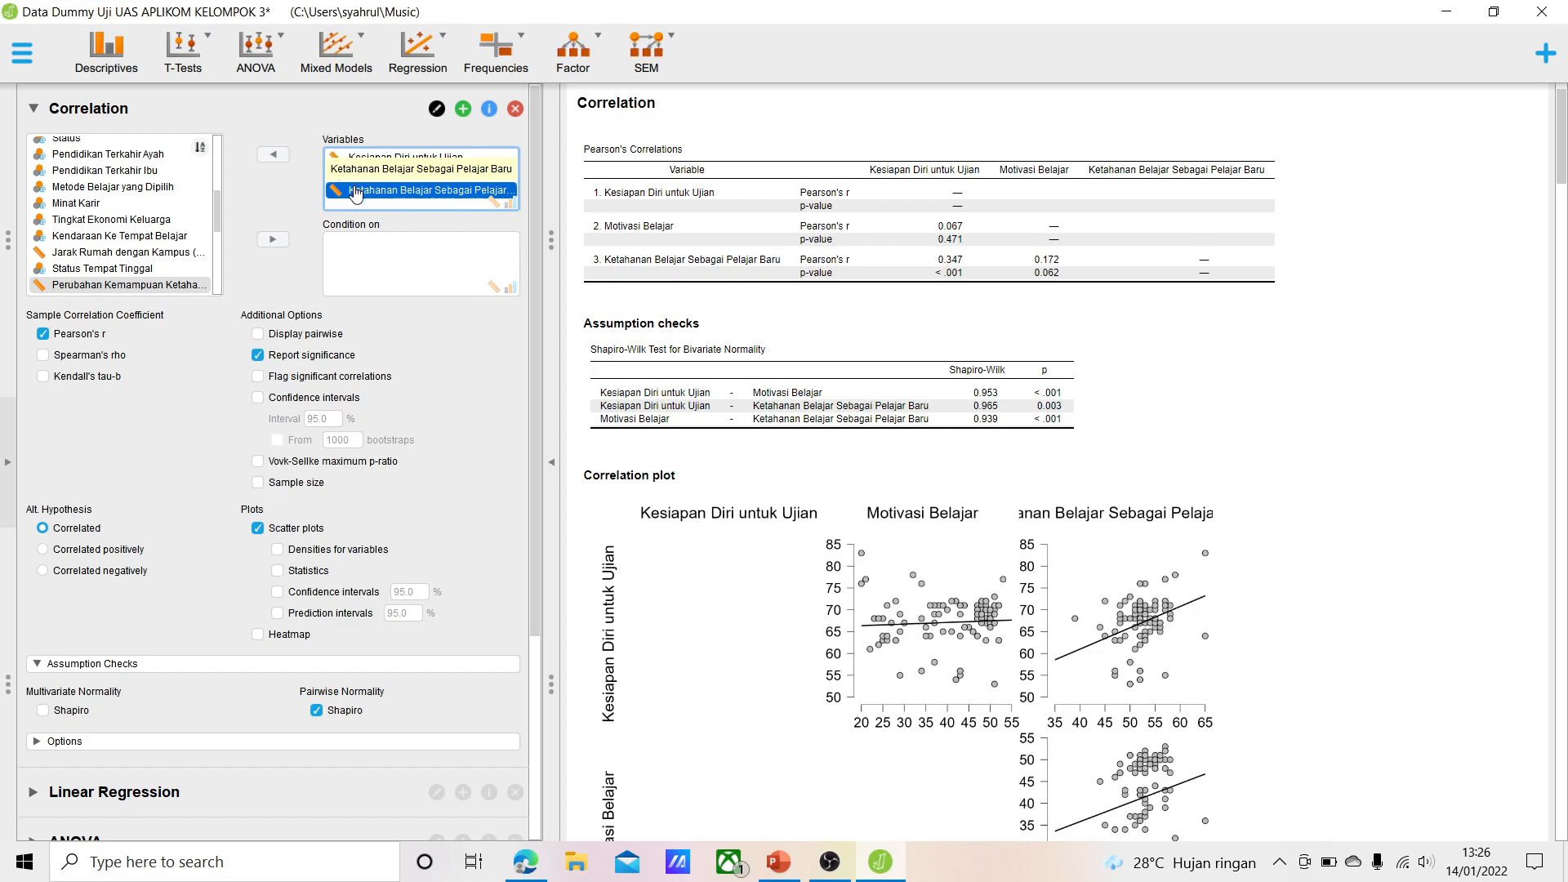
drag(356, 192, 102, 203)
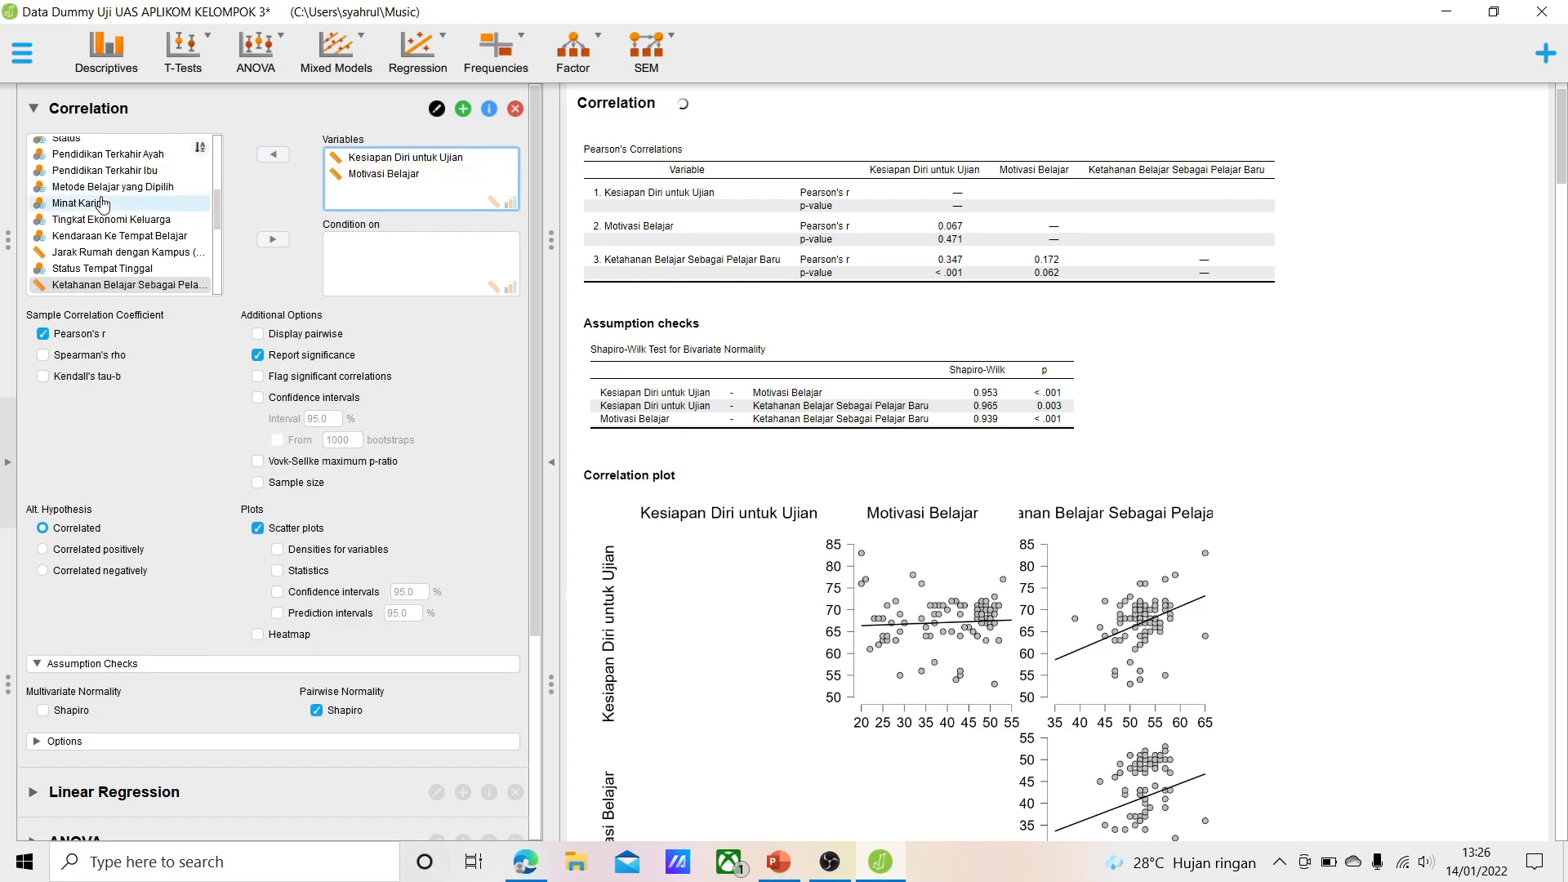
scroll(101, 203, down, 3)
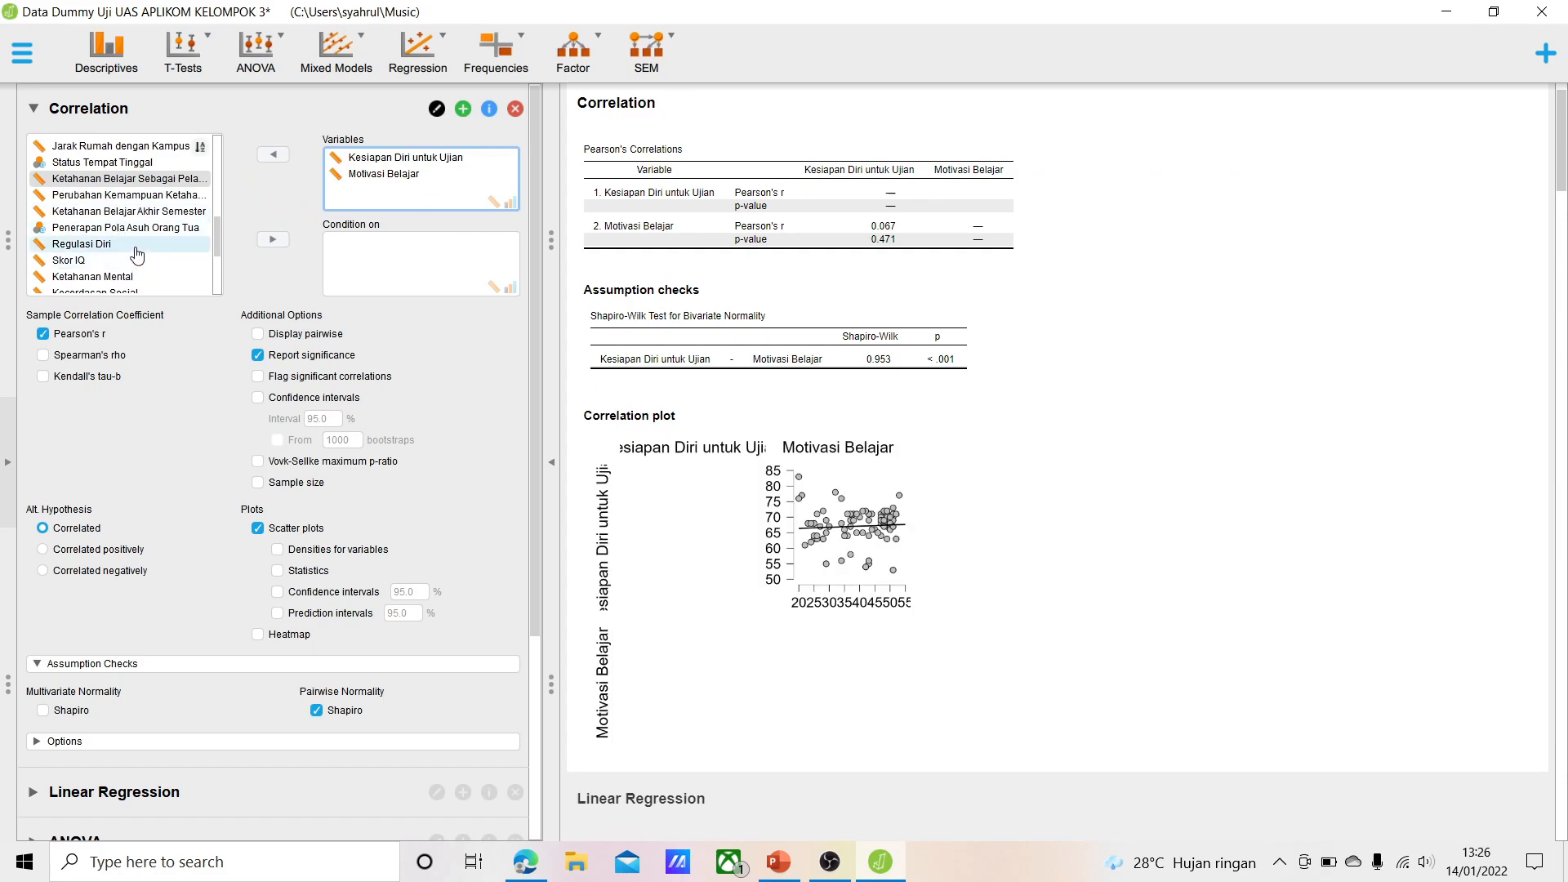
drag(135, 249, 477, 248)
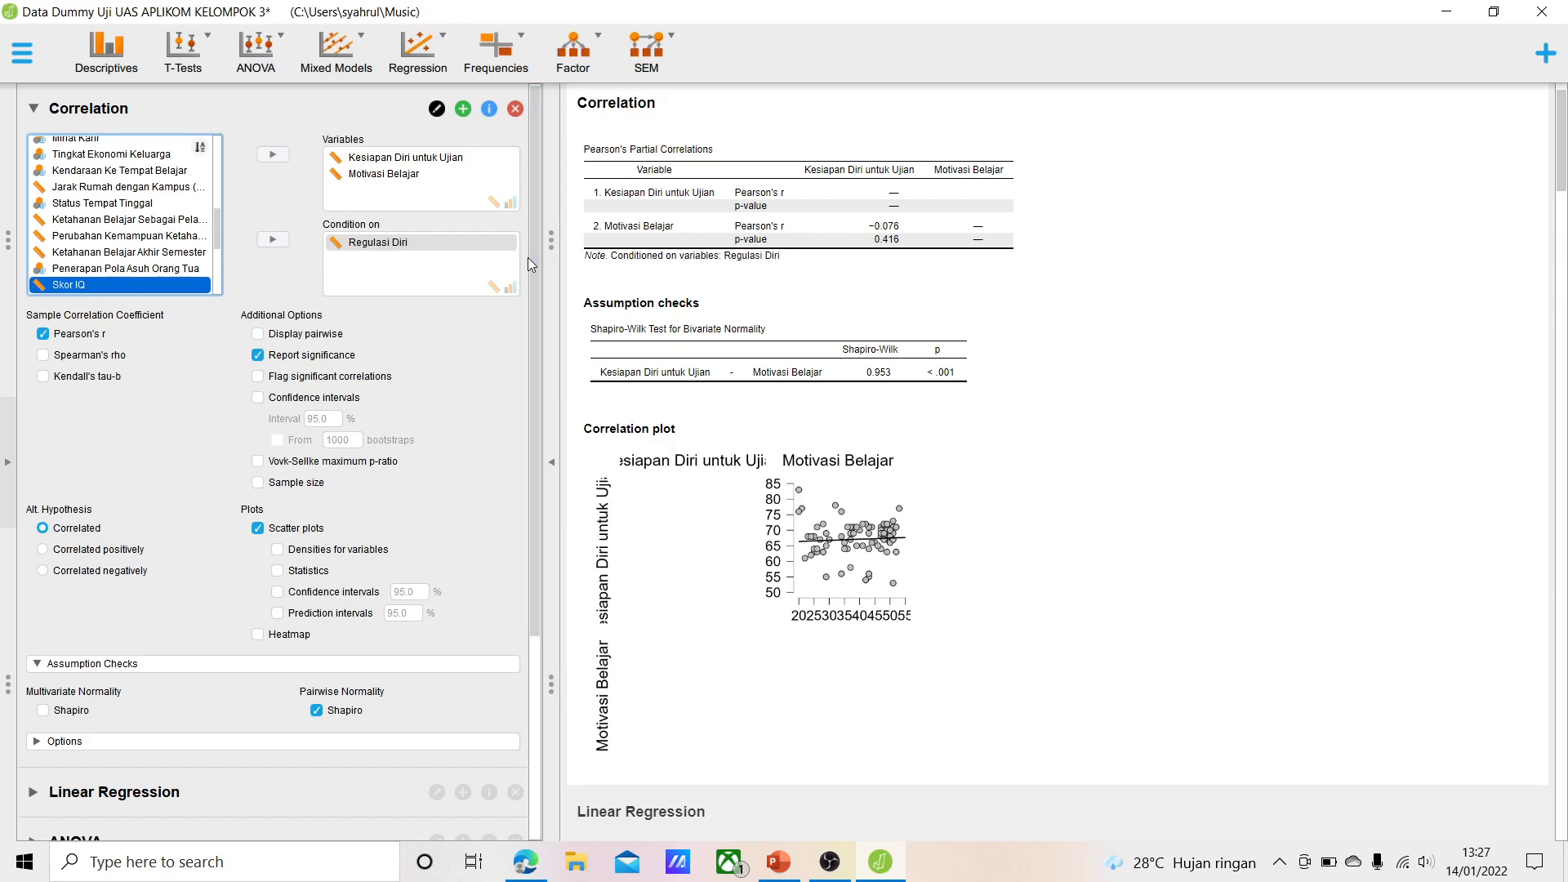
mouse_move(841, 868)
click(853, 802)
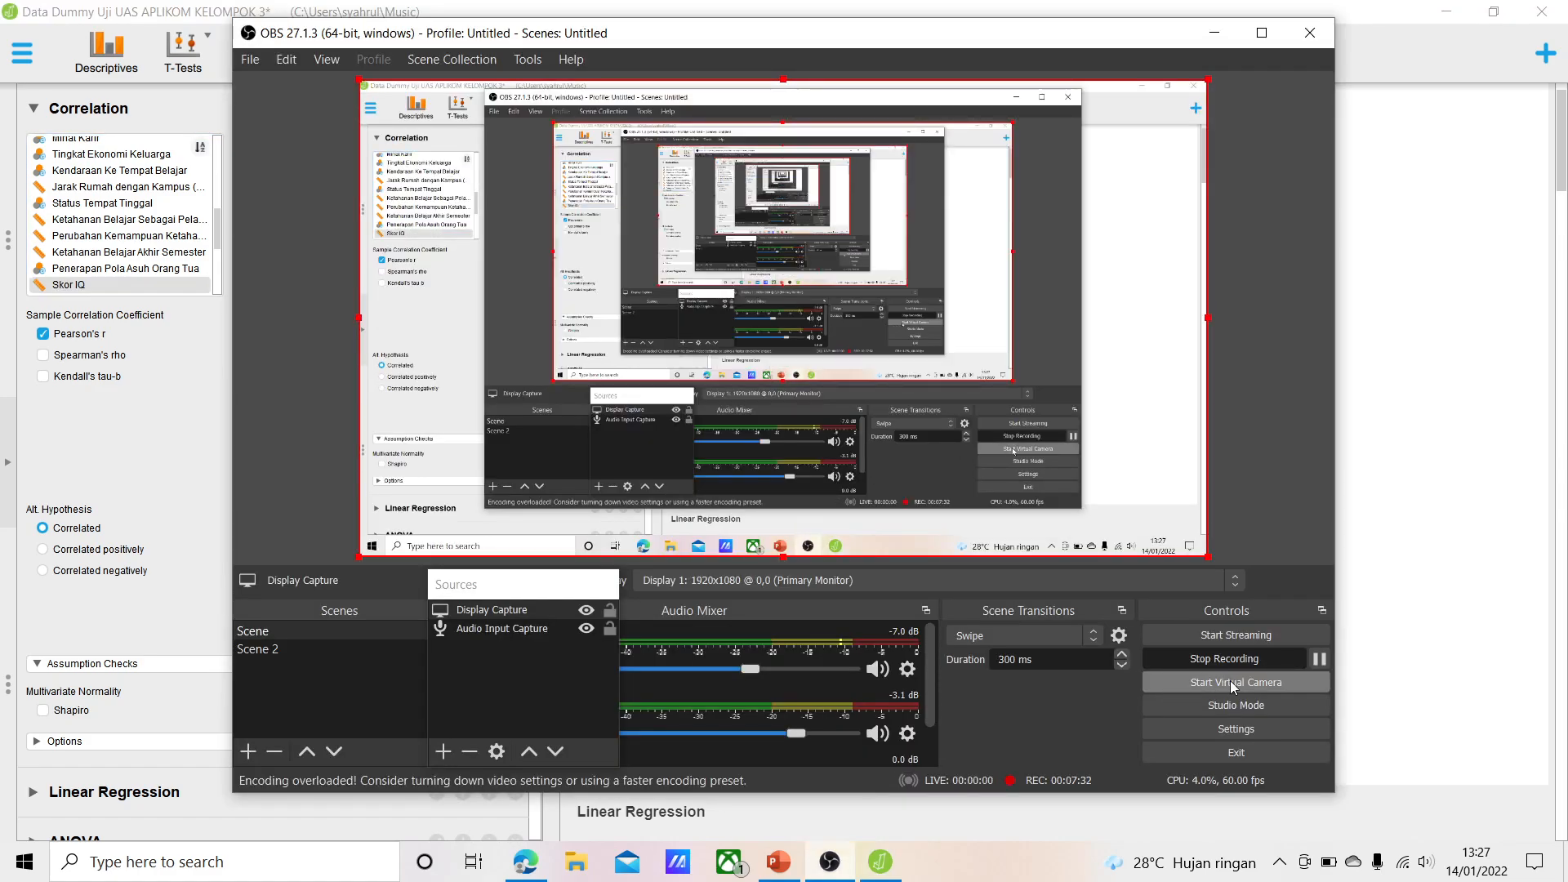